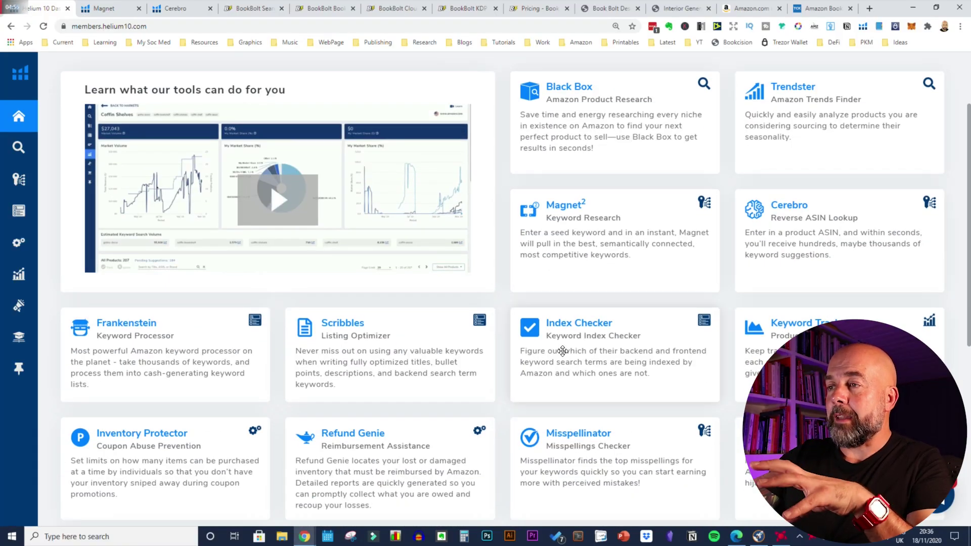
pyautogui.scroll(-2, 562, 351)
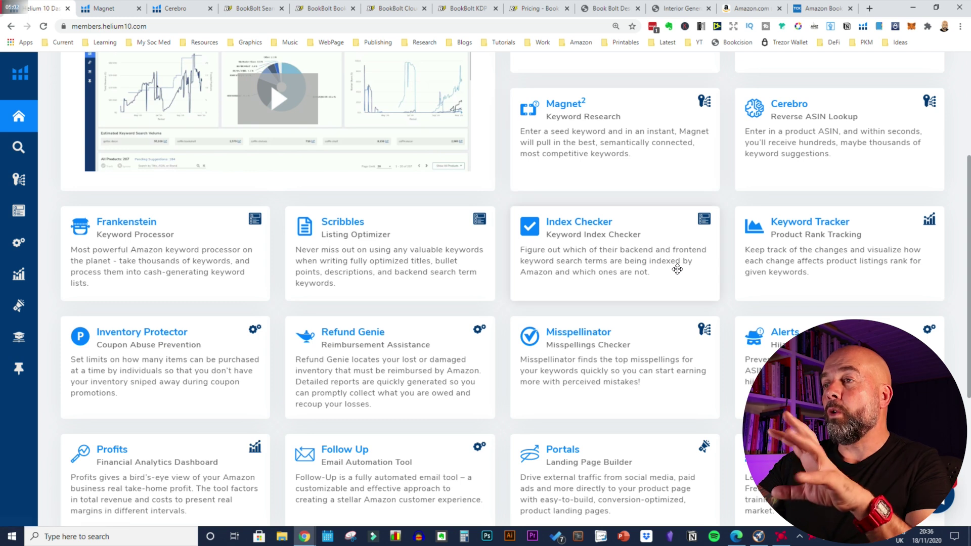
pyautogui.scroll(4, 657, 270)
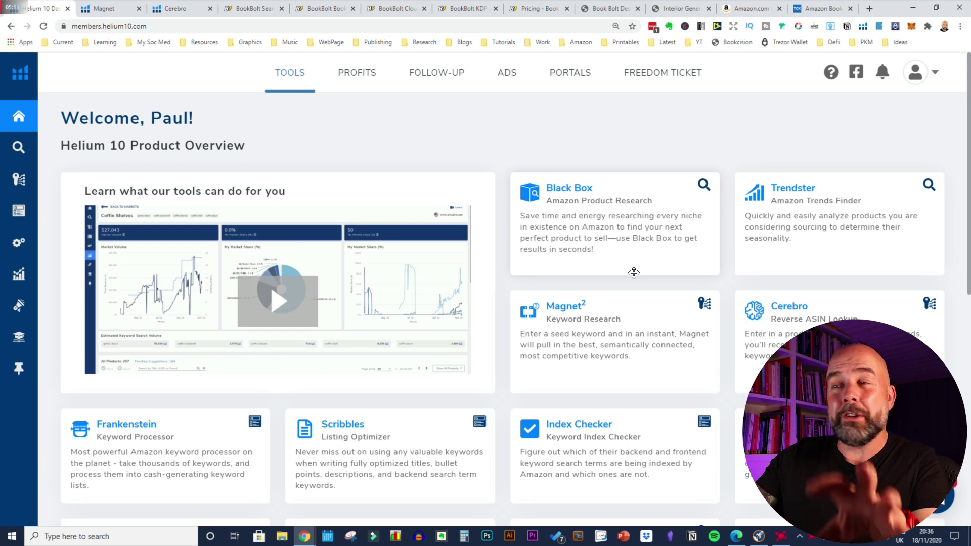
pyautogui.scroll(-2, 657, 320)
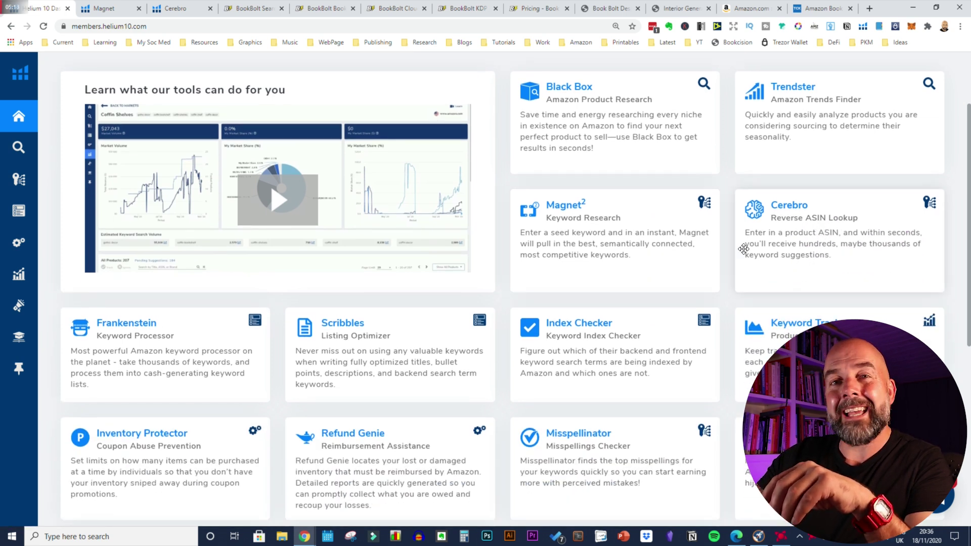
pyautogui.click(103, 9)
# Scroll down to Magnet's mileage log book keyword table, e.g. 'mileage club feet' at 148 searches
pyautogui.scroll(10, 338, 248)
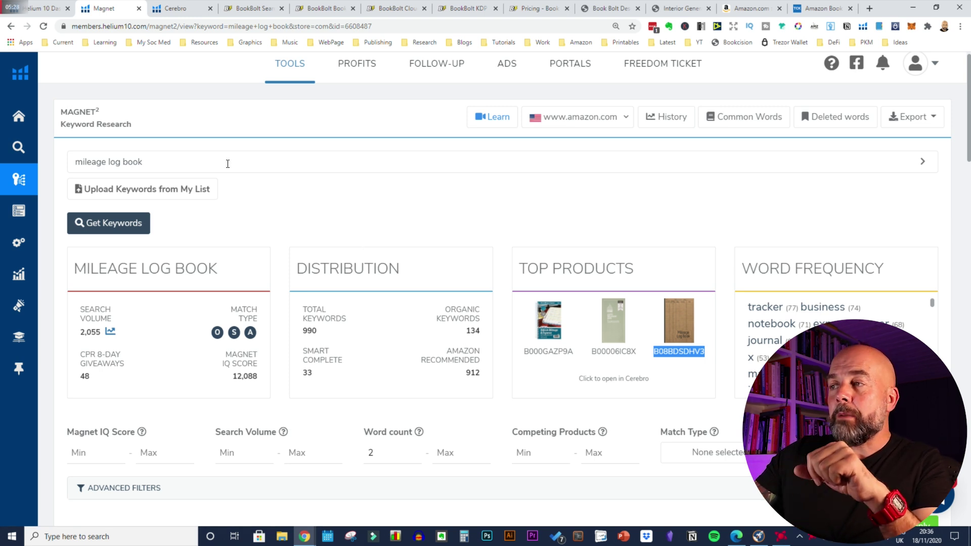
pyautogui.scroll(-5, 488, 292)
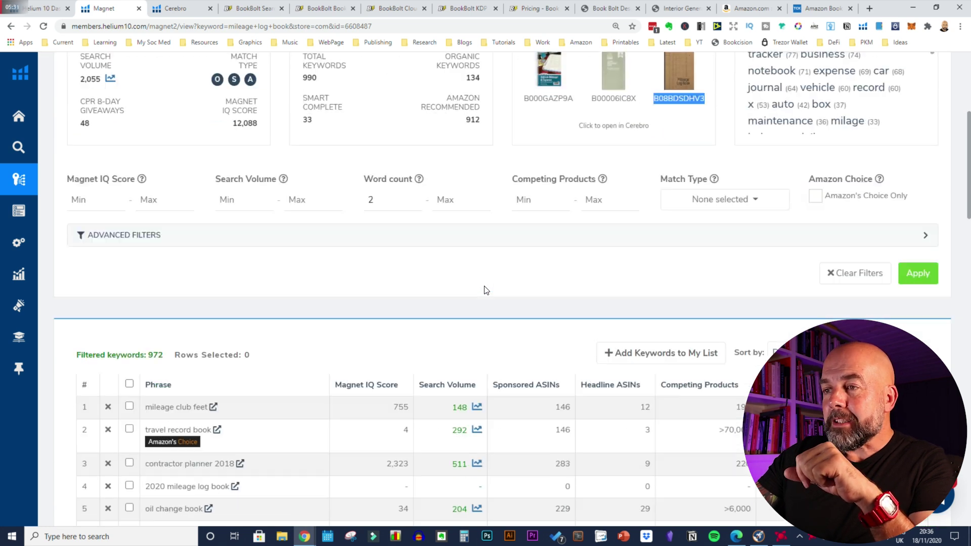
pyautogui.scroll(-2, 312, 326)
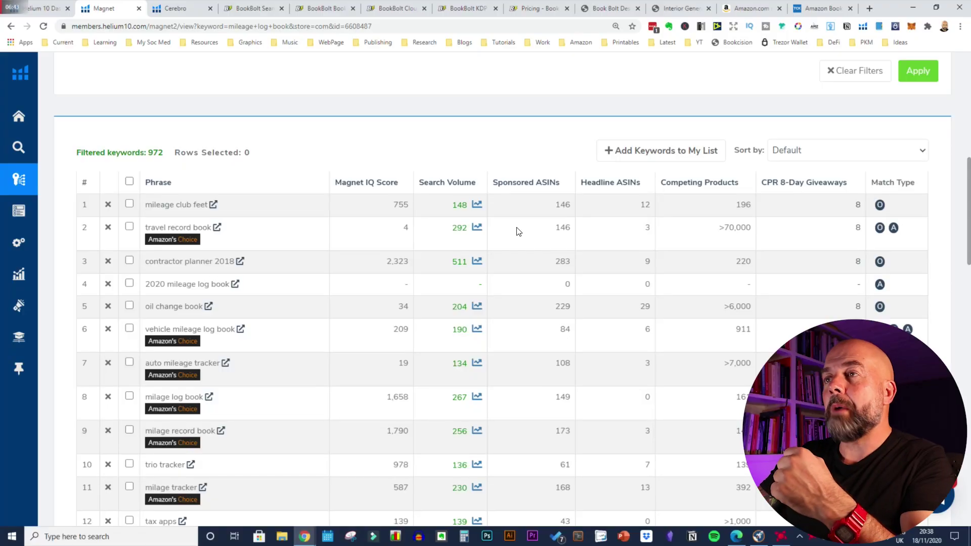
# Scroll through the Magnet keyword table, then view Book Bolt's 91 log book keyword finder entries
pyautogui.scroll(4, 496, 210)
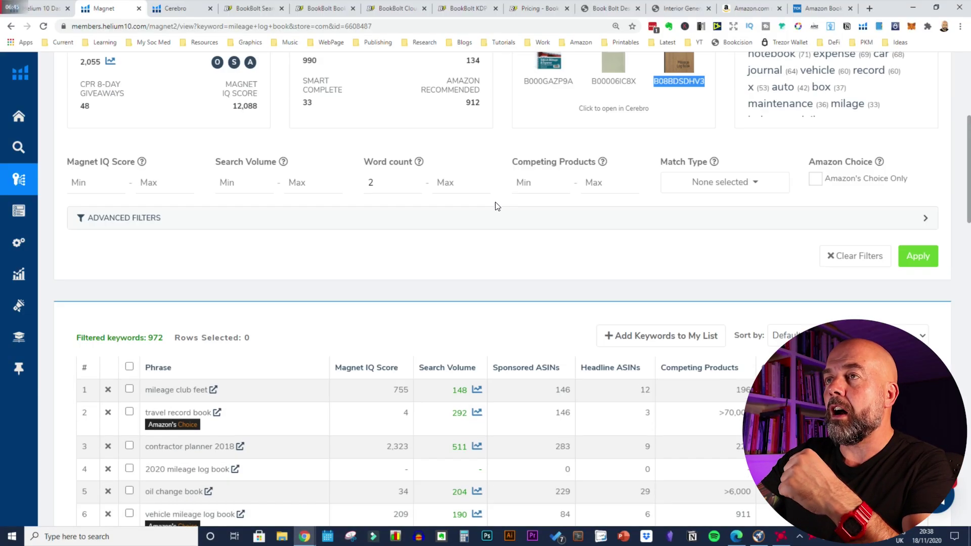
pyautogui.scroll(-5, 496, 206)
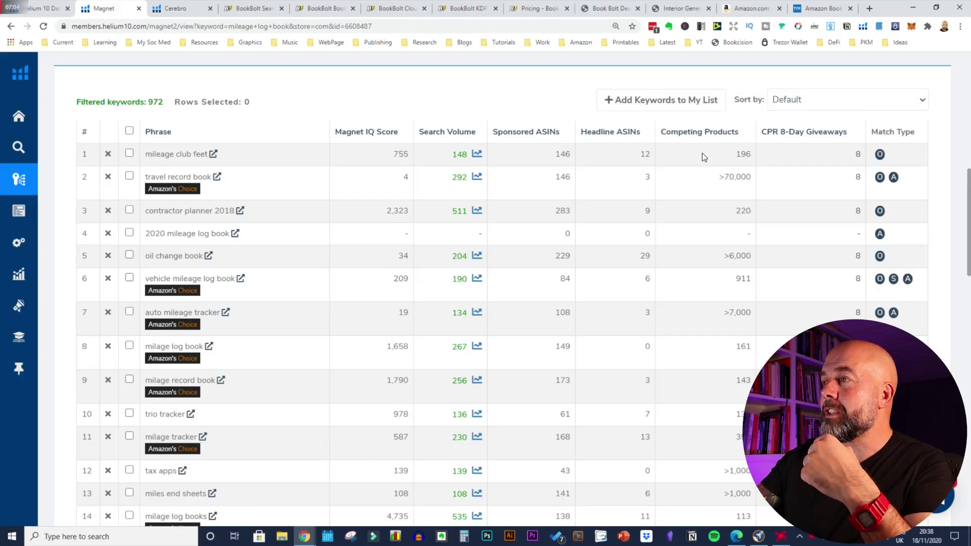
pyautogui.scroll(-3, 706, 209)
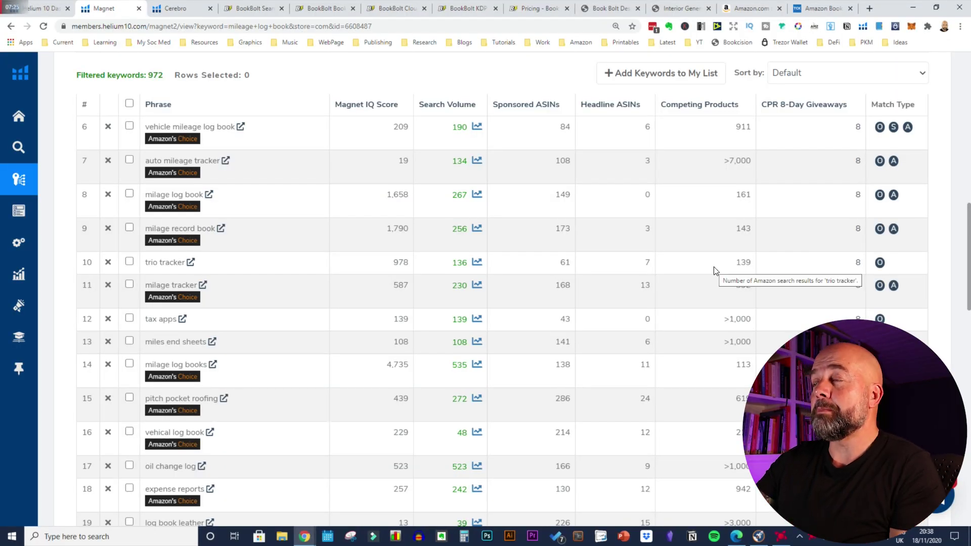
pyautogui.moveTo(383, 102)
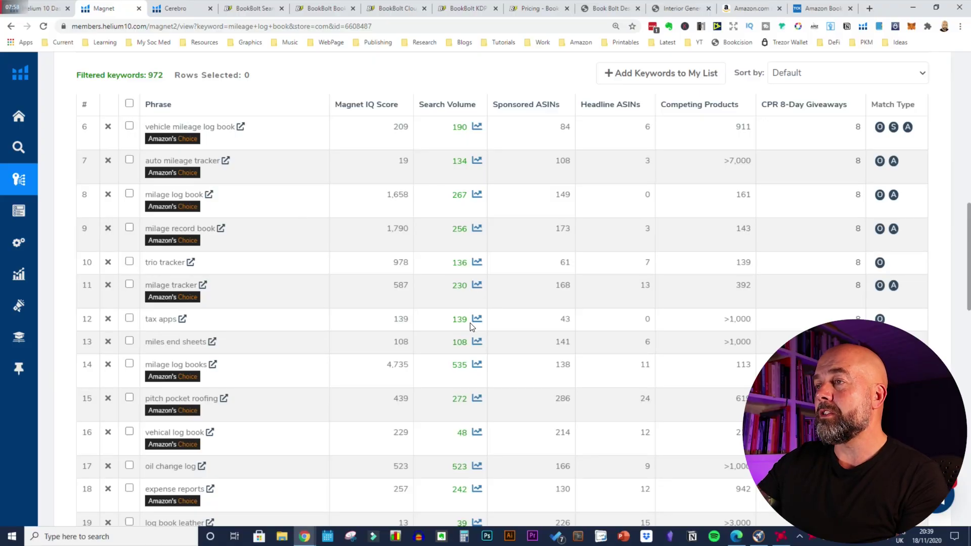
pyautogui.scroll(-4, 454, 242)
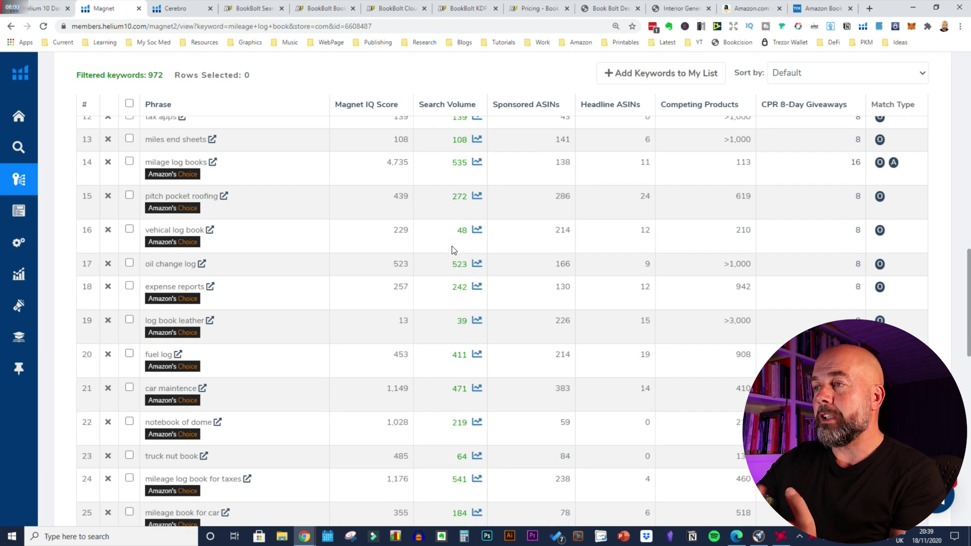
pyautogui.scroll(2, 454, 248)
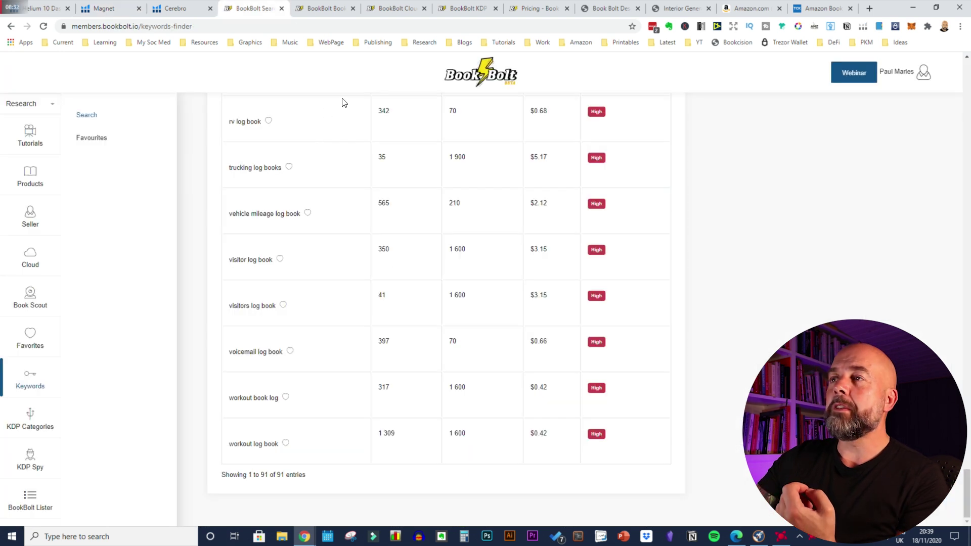
pyautogui.scroll(20, 342, 103)
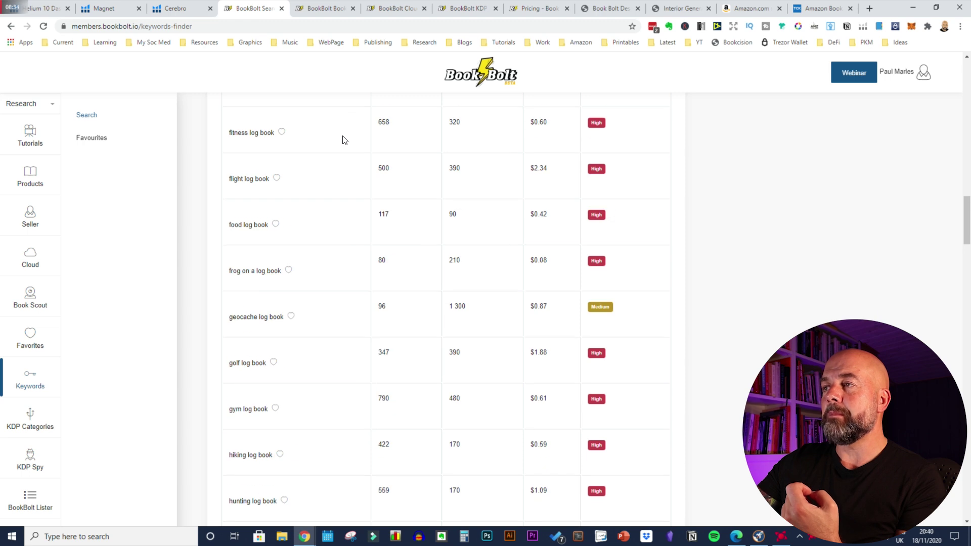
pyautogui.scroll(10, 343, 141)
pyautogui.scroll(-20, 360, 221)
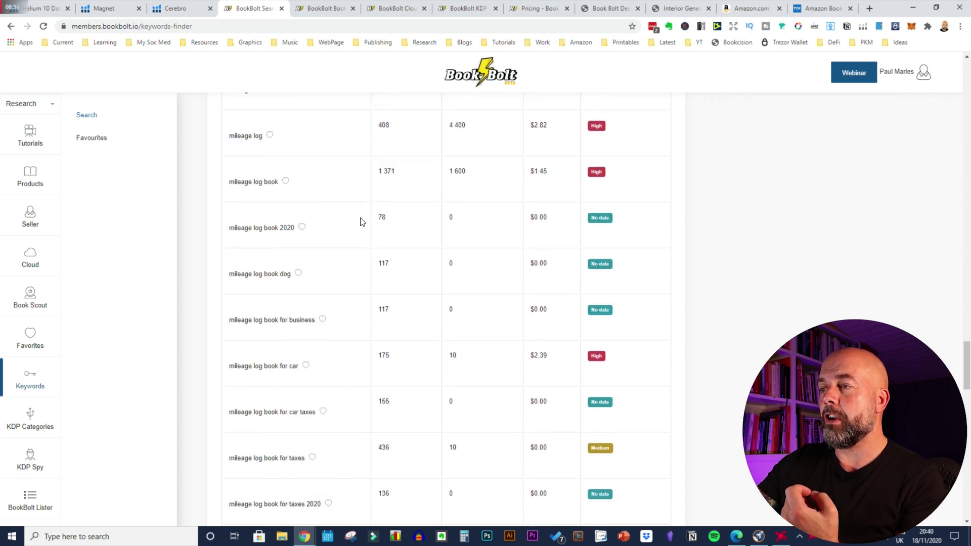
pyautogui.scroll(-15, 361, 222)
pyautogui.scroll(20, 474, 363)
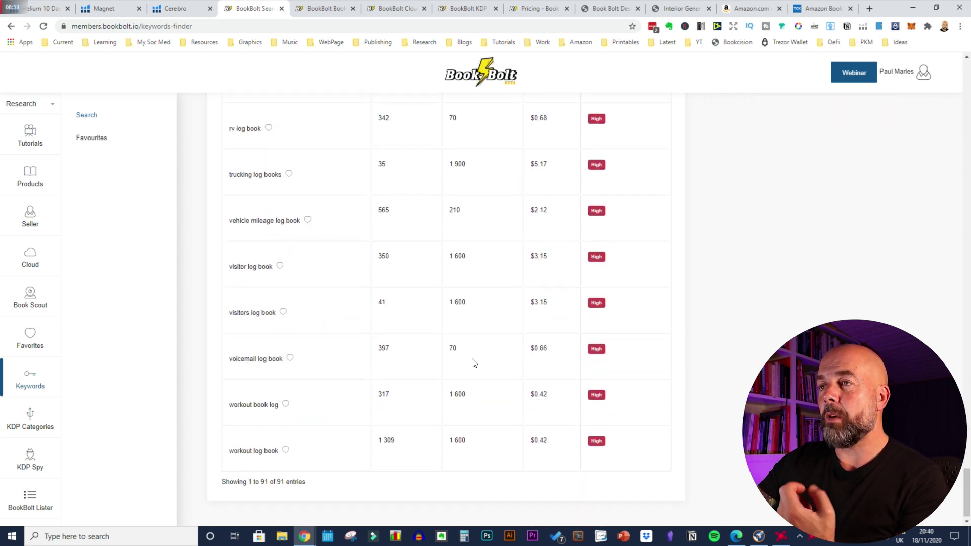
pyautogui.scroll(20, 474, 363)
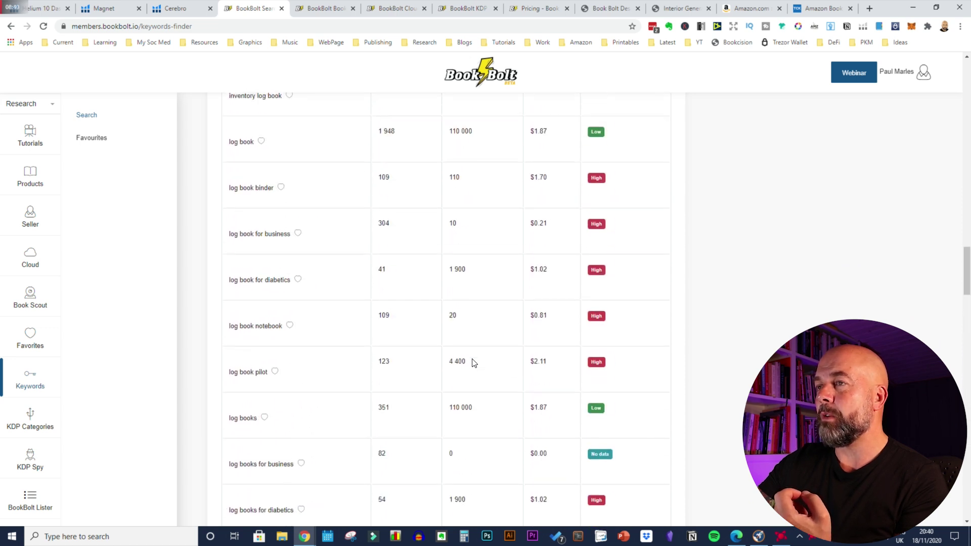
pyautogui.scroll(20, 474, 363)
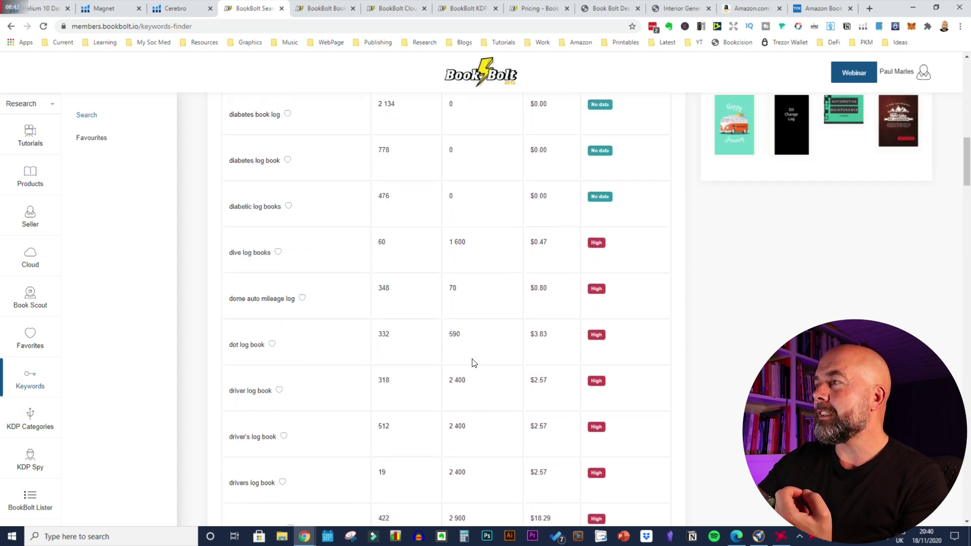
pyautogui.scroll(3, 473, 363)
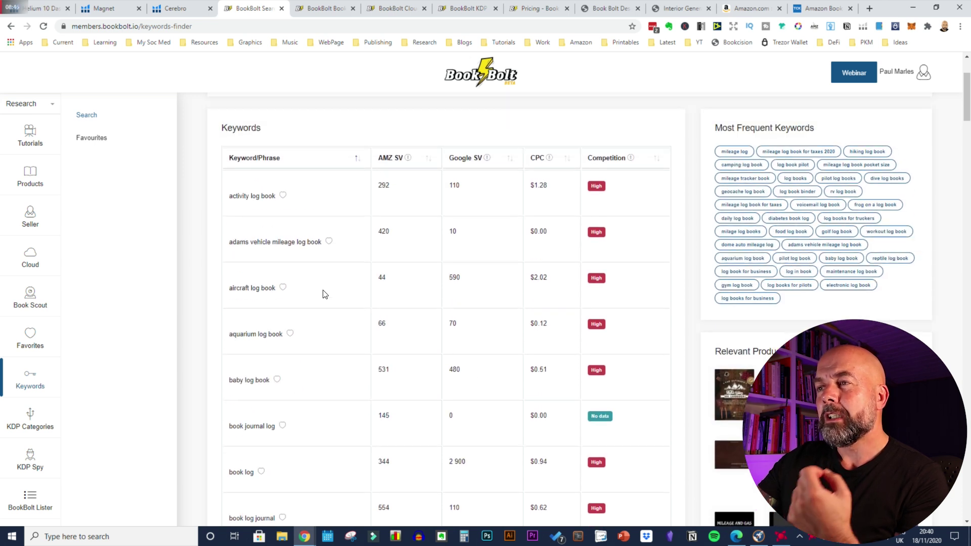
pyautogui.scroll(-1, 329, 294)
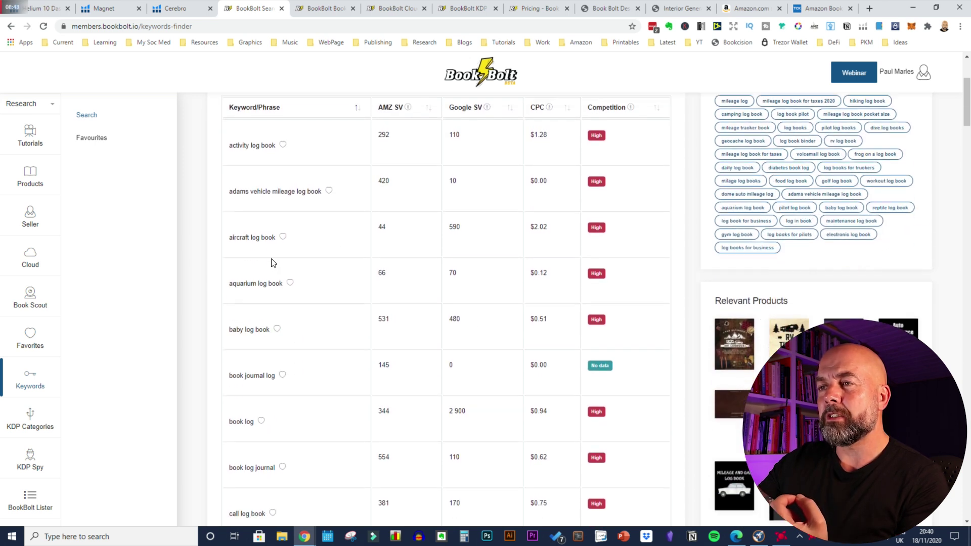
pyautogui.scroll(-3, 354, 268)
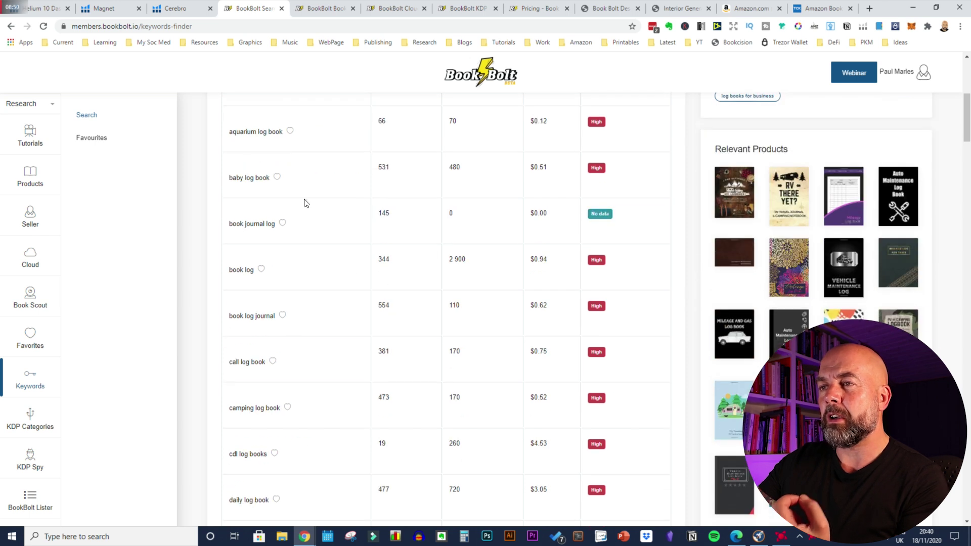
pyautogui.scroll(-7, 329, 304)
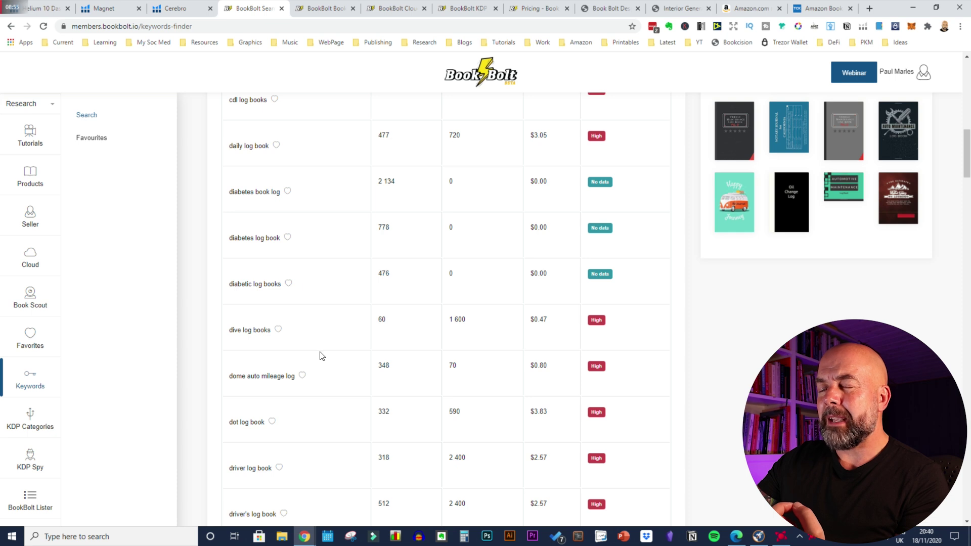
pyautogui.scroll(-13, 329, 354)
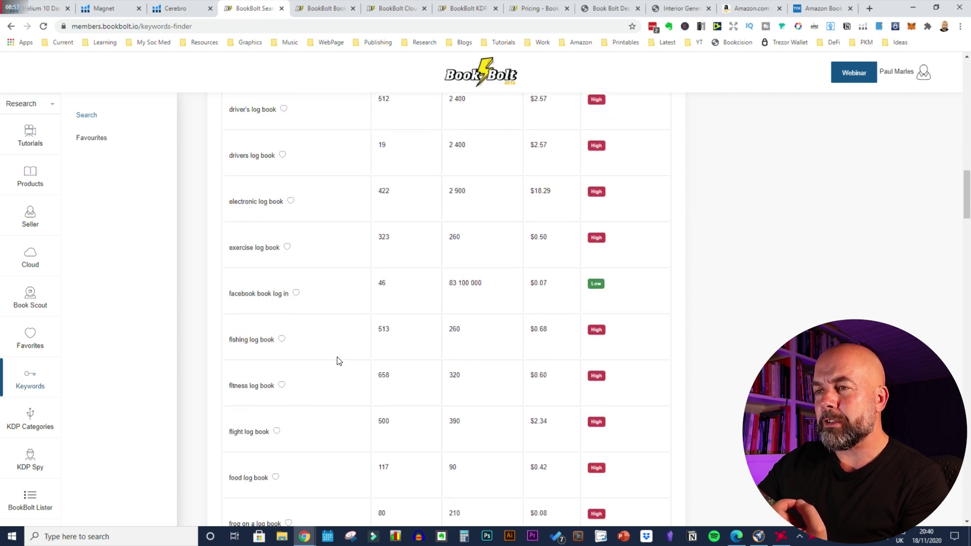
pyautogui.scroll(-4, 339, 361)
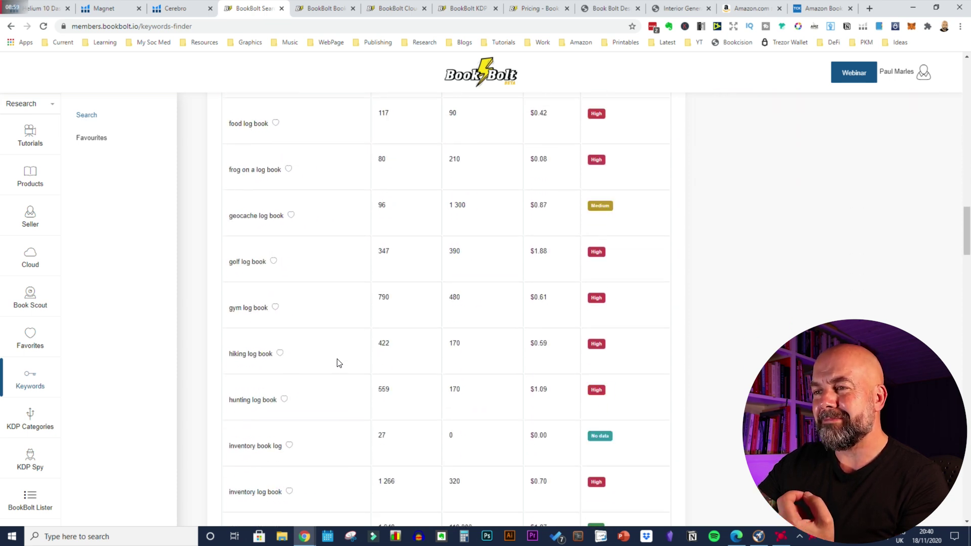
pyautogui.scroll(-9, 339, 363)
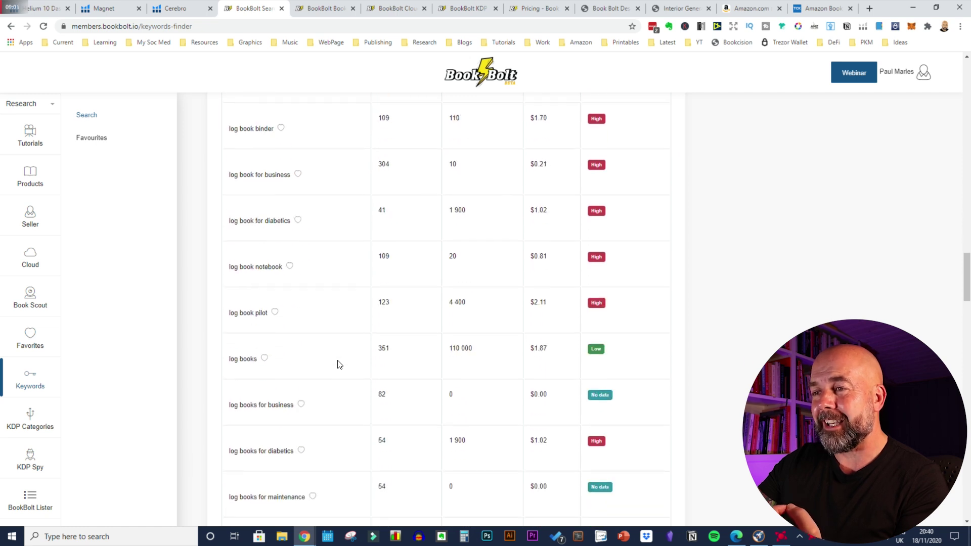
pyautogui.scroll(-14, 339, 364)
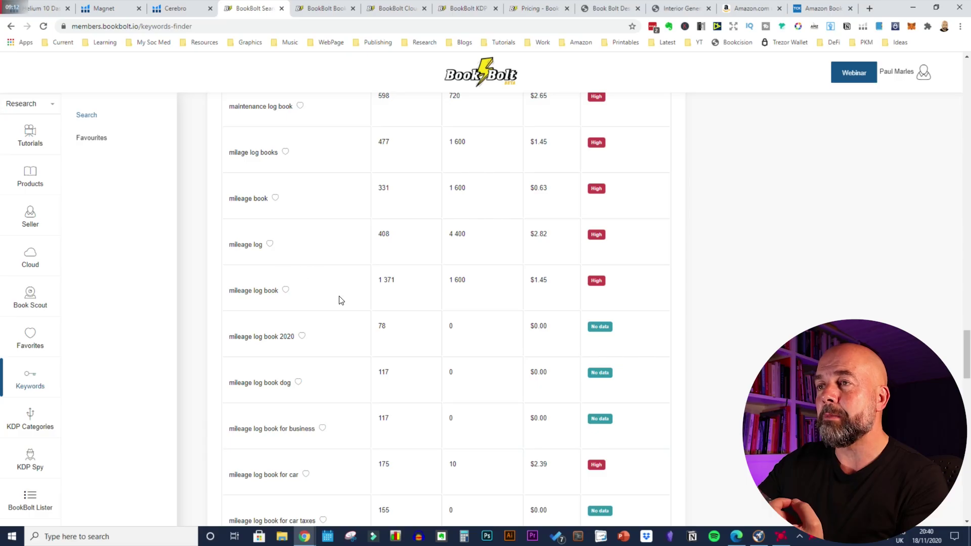
pyautogui.scroll(-8, 342, 301)
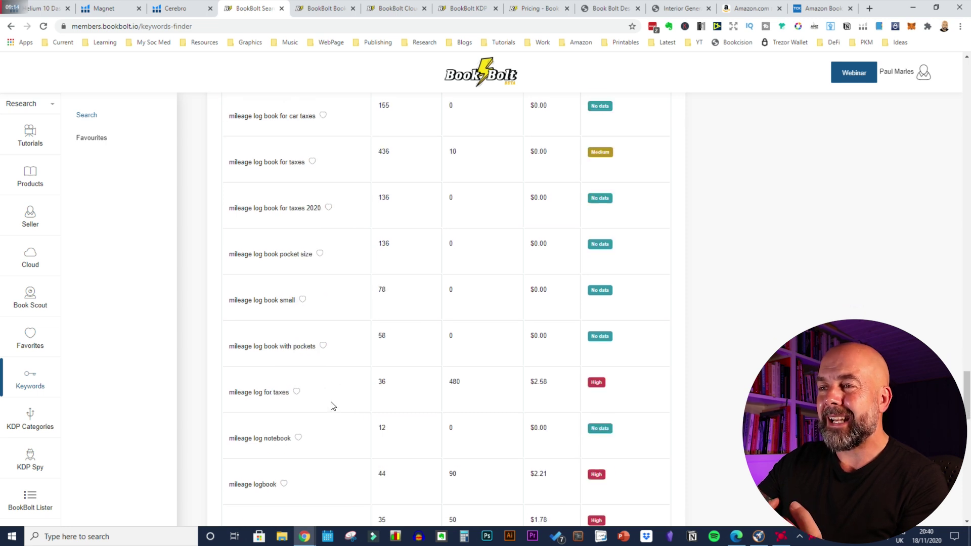
pyautogui.scroll(-10, 344, 429)
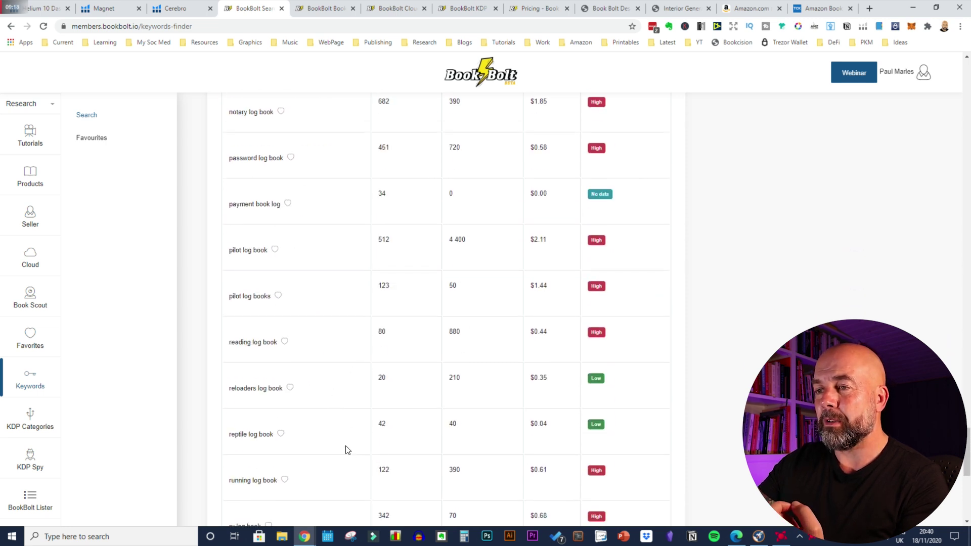
# Scroll Magnet's mileage log book table to the pagination, then bring up Publisher Rocket's results
pyautogui.scroll(15, 346, 417)
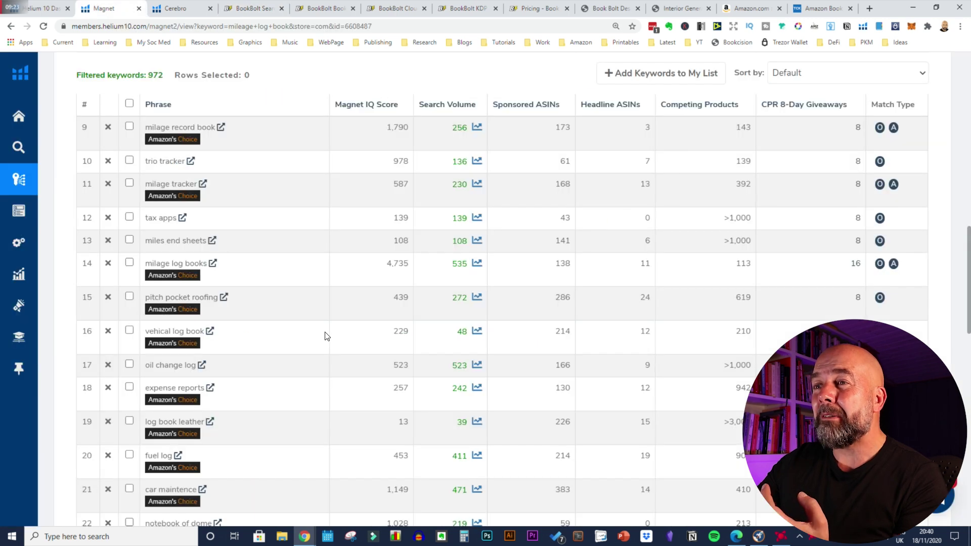
pyautogui.scroll(-5, 329, 337)
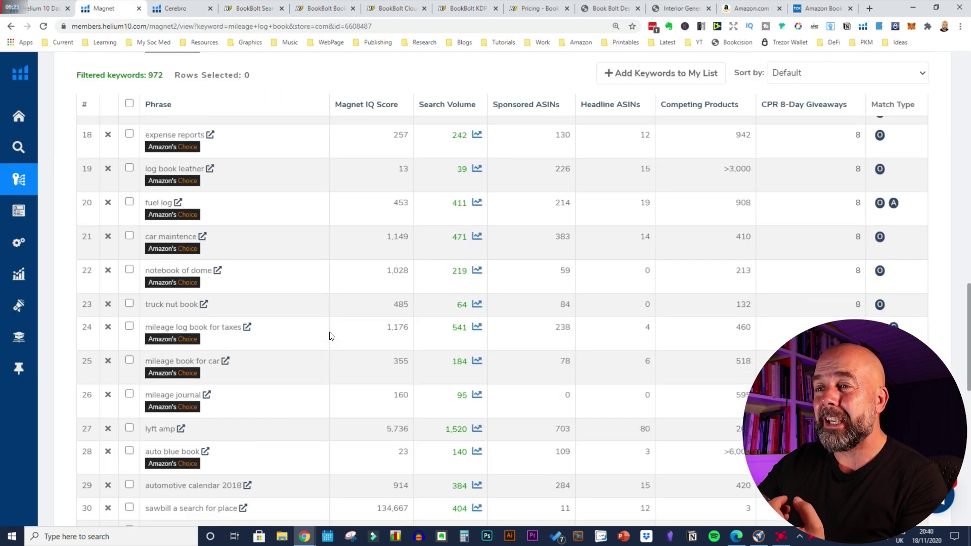
pyautogui.scroll(-10, 325, 372)
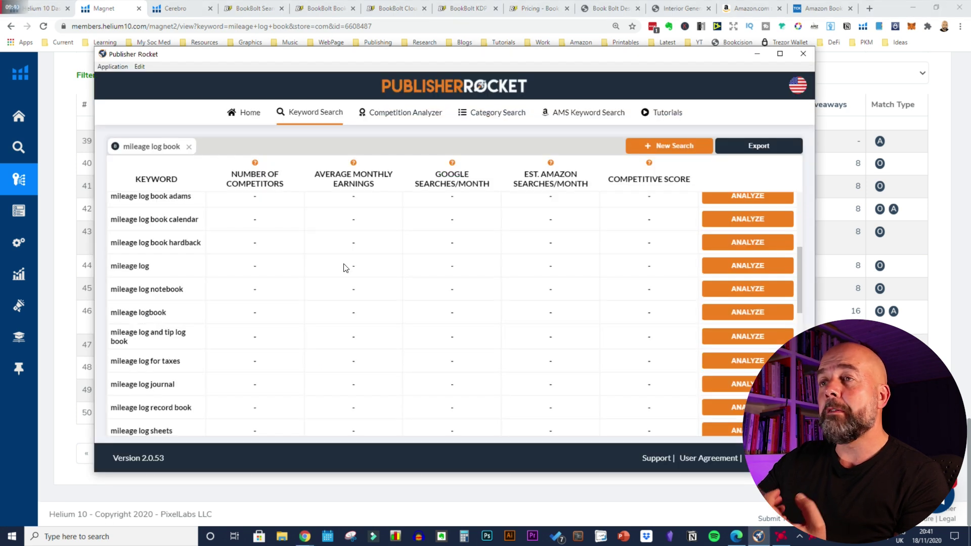
pyautogui.scroll(5, 345, 268)
# Scroll Publisher Rocket's results and analyze 'mileage log book for truckers' for competitors, earnings and score
pyautogui.scroll(-10, 349, 271)
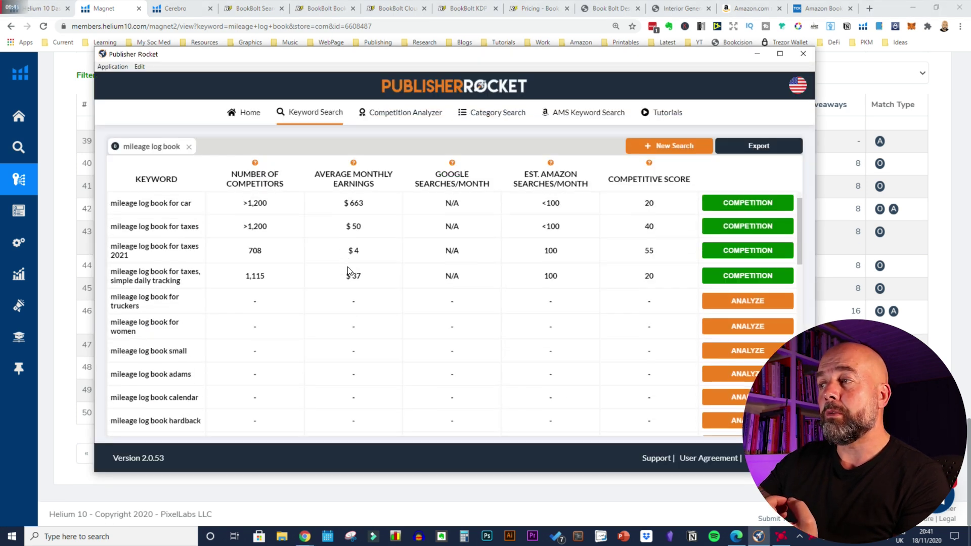
pyautogui.scroll(10, 351, 276)
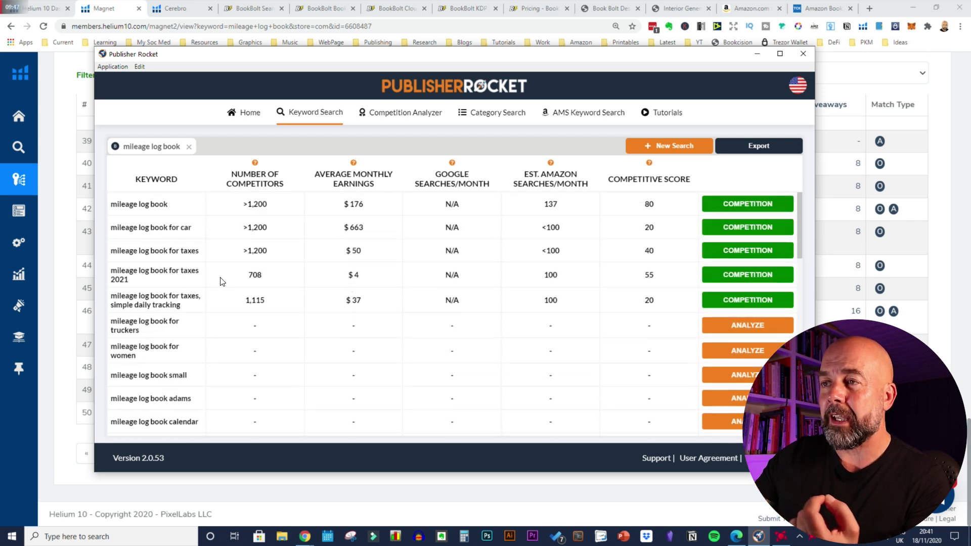
pyautogui.scroll(-4, 217, 283)
pyautogui.scroll(-5, 204, 317)
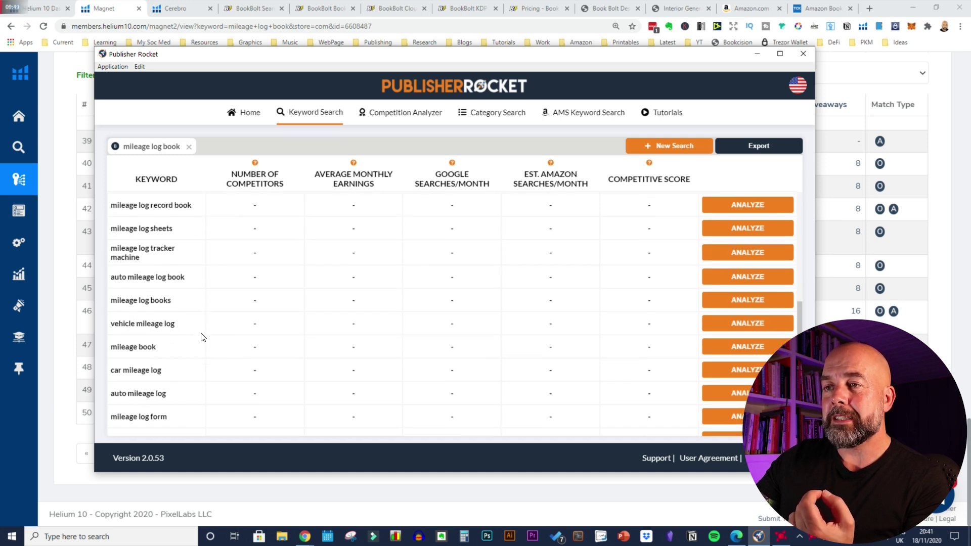
pyautogui.scroll(-5, 202, 336)
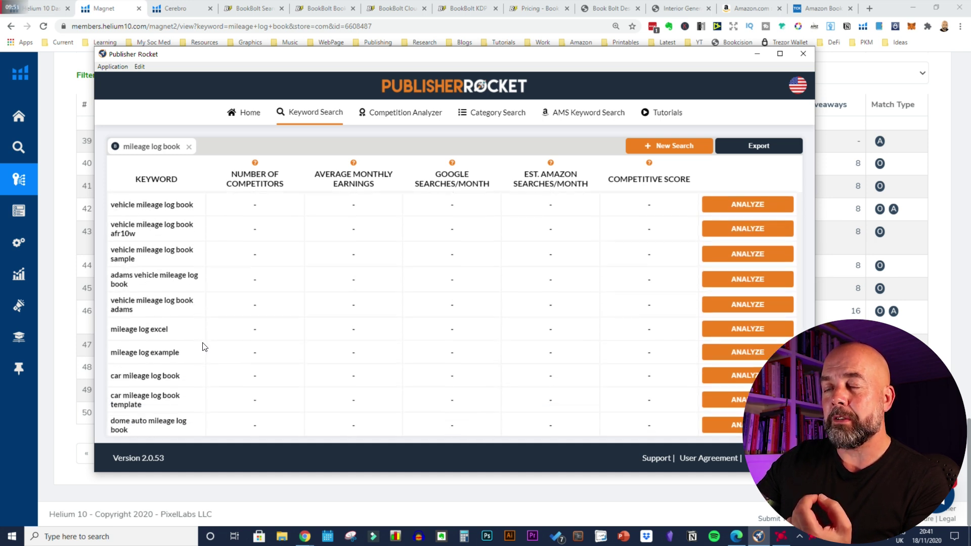
pyautogui.scroll(10, 206, 347)
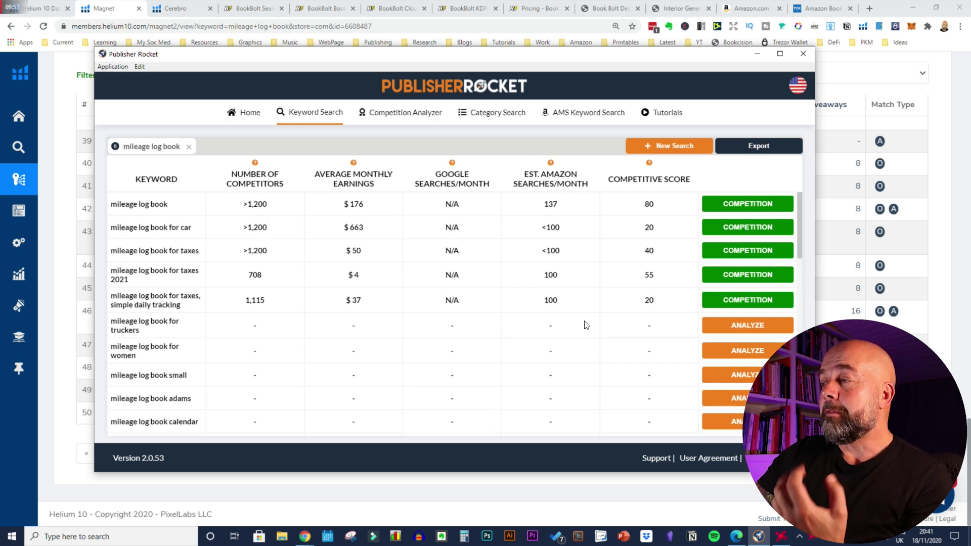
pyautogui.scroll(-2, 542, 321)
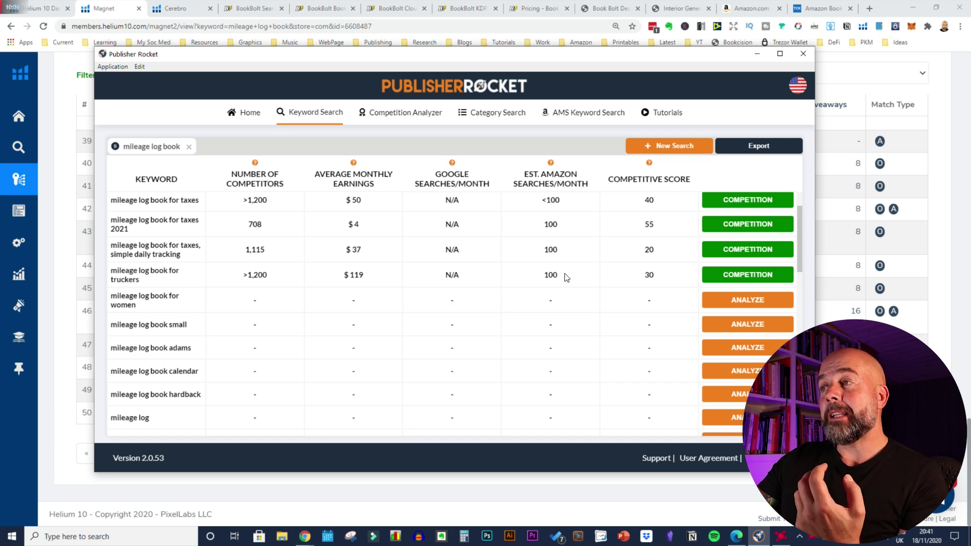
pyautogui.scroll(2, 569, 276)
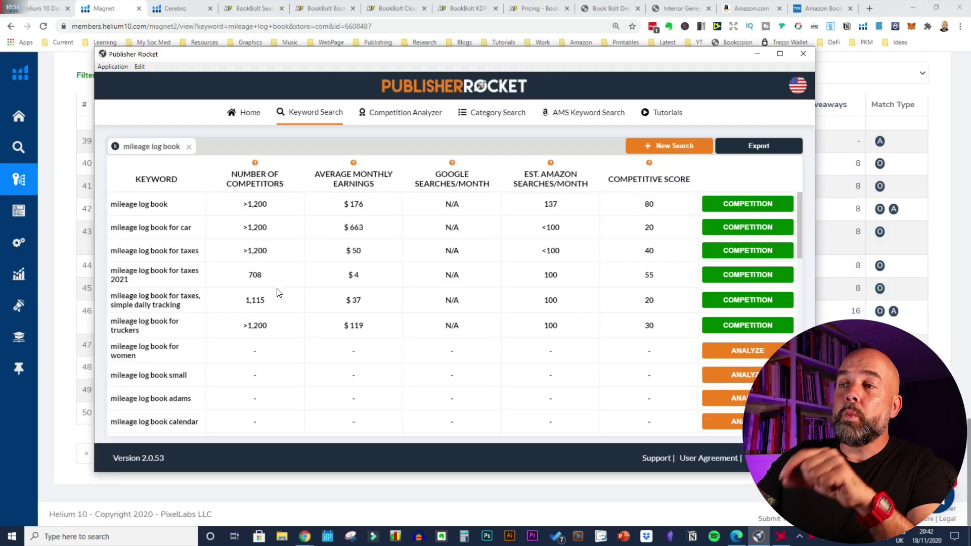
pyautogui.scroll(-1, 277, 293)
# Leave Publisher Rocket for Helium 10's Cerebro keyword breakdown of the mileage log book ASIN
pyautogui.scroll(1, 273, 286)
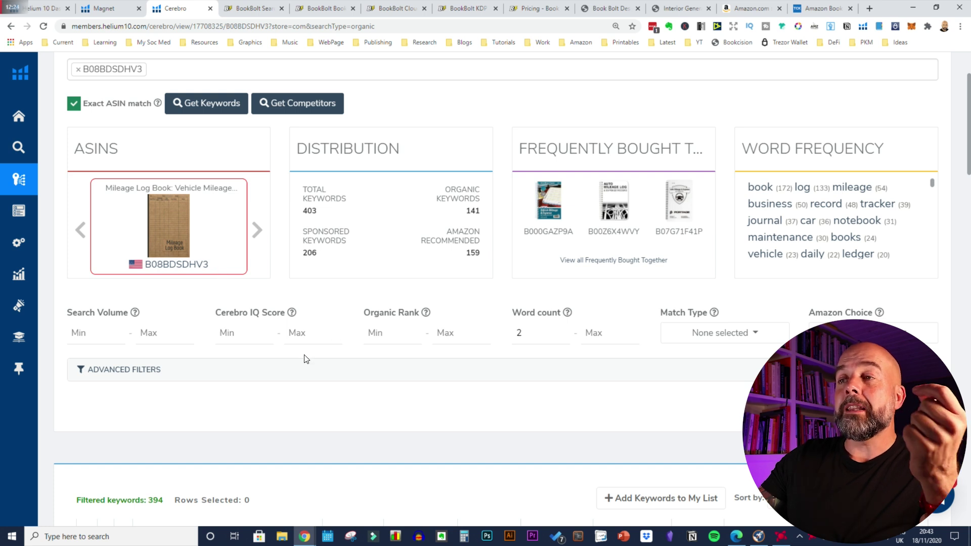
# Scroll through the Cerebro keyword table, then view Book Bolt's Book Scout mileage log book keywords
pyautogui.scroll(-8, 304, 359)
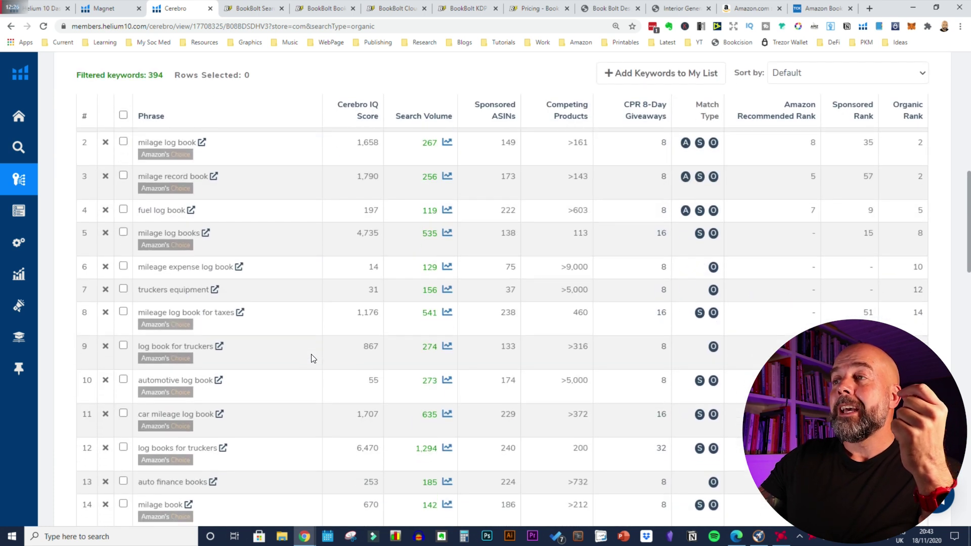
pyautogui.scroll(2, 311, 357)
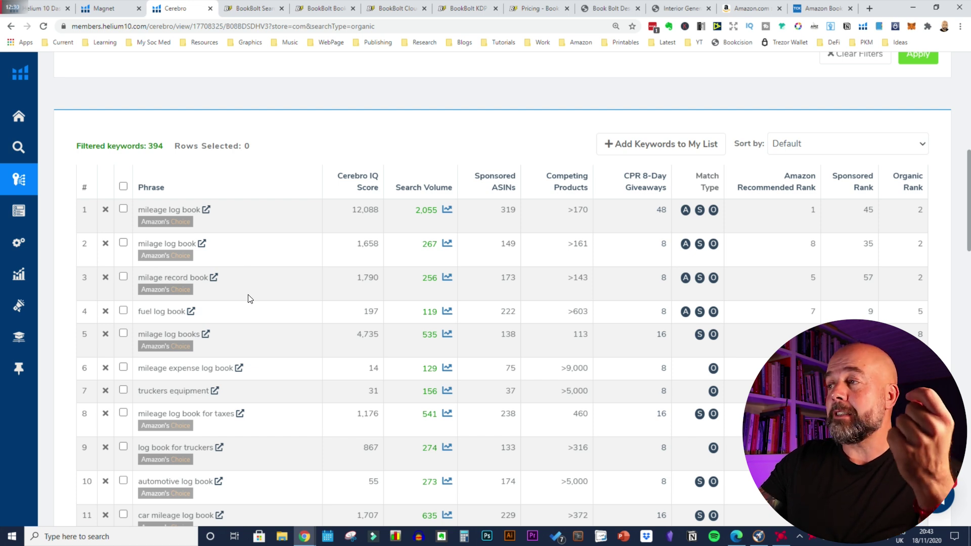
pyautogui.scroll(-1, 248, 298)
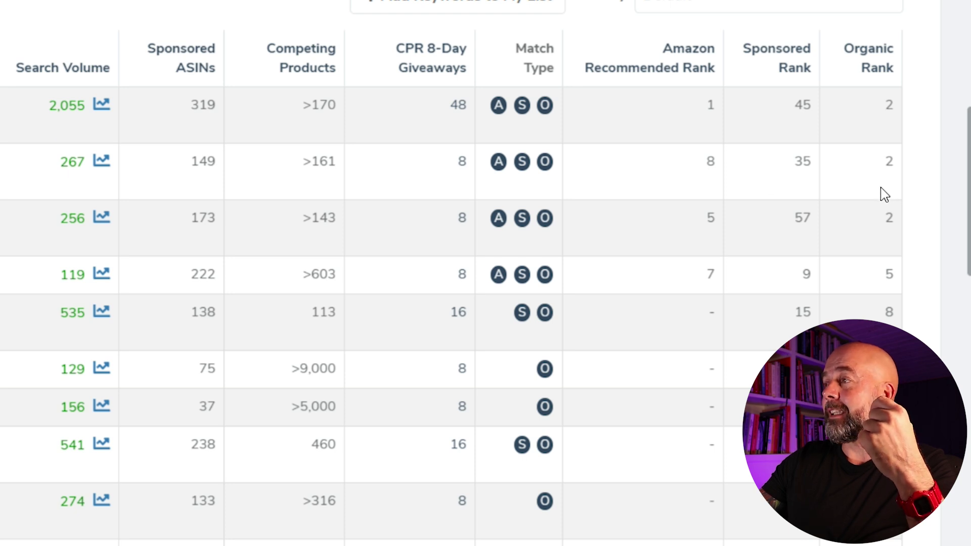
pyautogui.scroll(-3, 881, 205)
pyautogui.scroll(5, 877, 231)
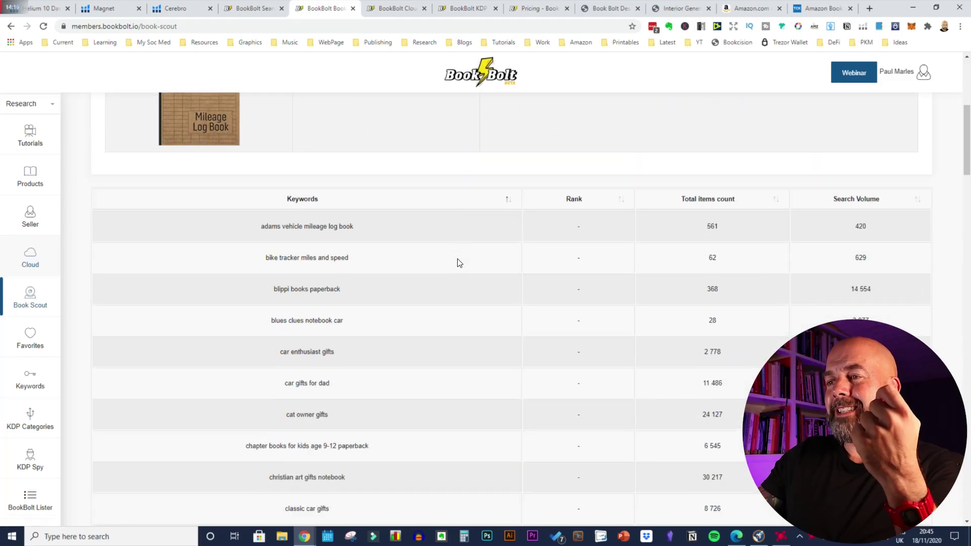
# Scroll the Book Scout keyword table, then view Book Bolt Cloud's Top 100 Notebook search (BSR 1–500000, $0–$100)
pyautogui.scroll(-2, 456, 260)
pyautogui.scroll(-7, 457, 256)
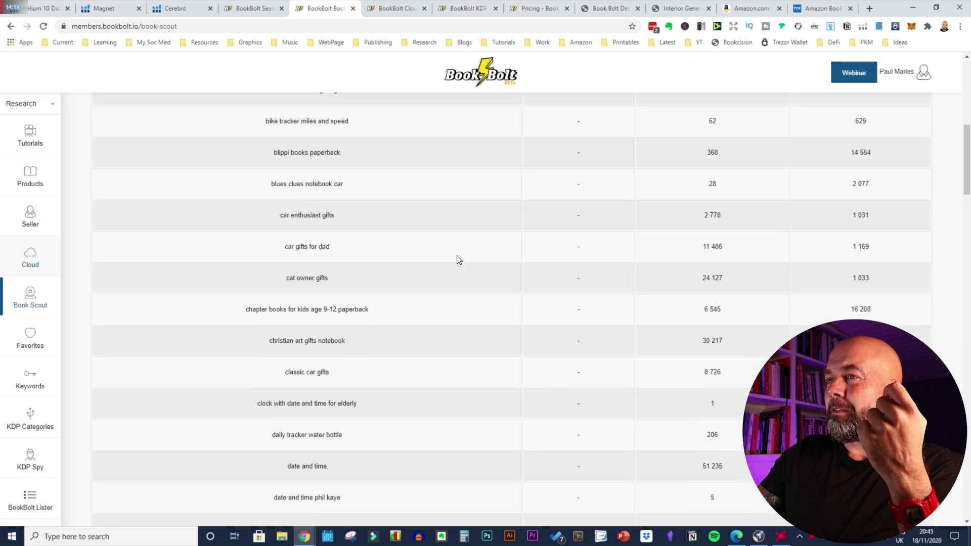
pyautogui.scroll(-4, 458, 265)
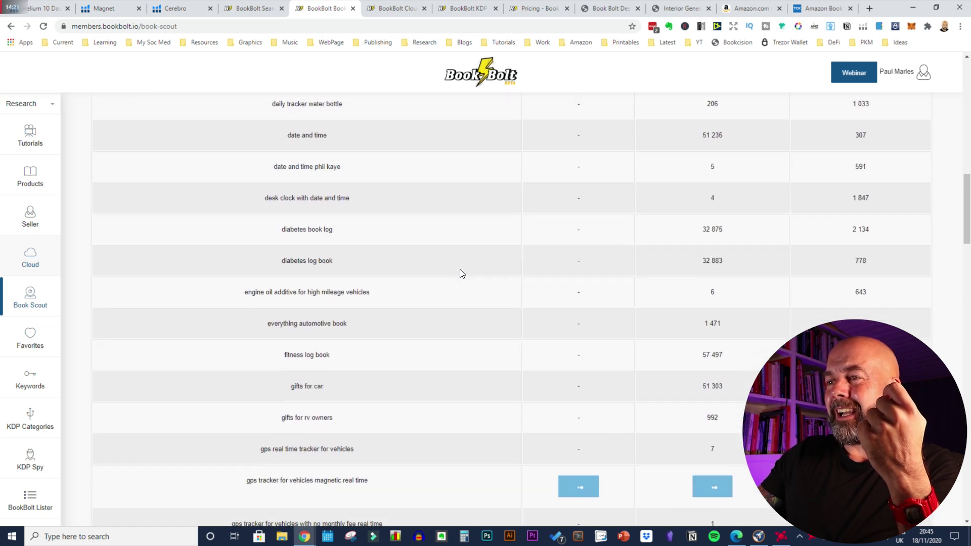
pyautogui.scroll(-7, 462, 274)
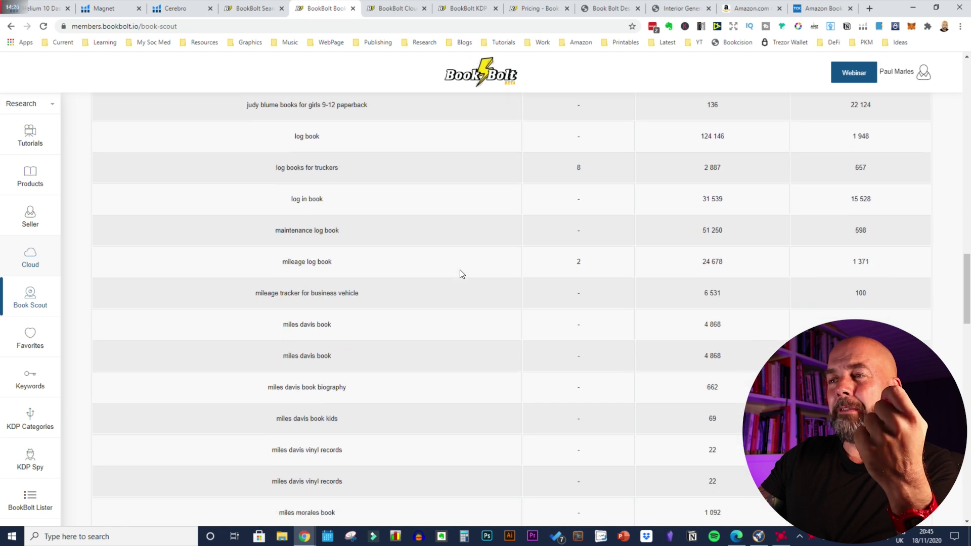
pyautogui.scroll(-4, 462, 274)
pyautogui.scroll(-5, 460, 272)
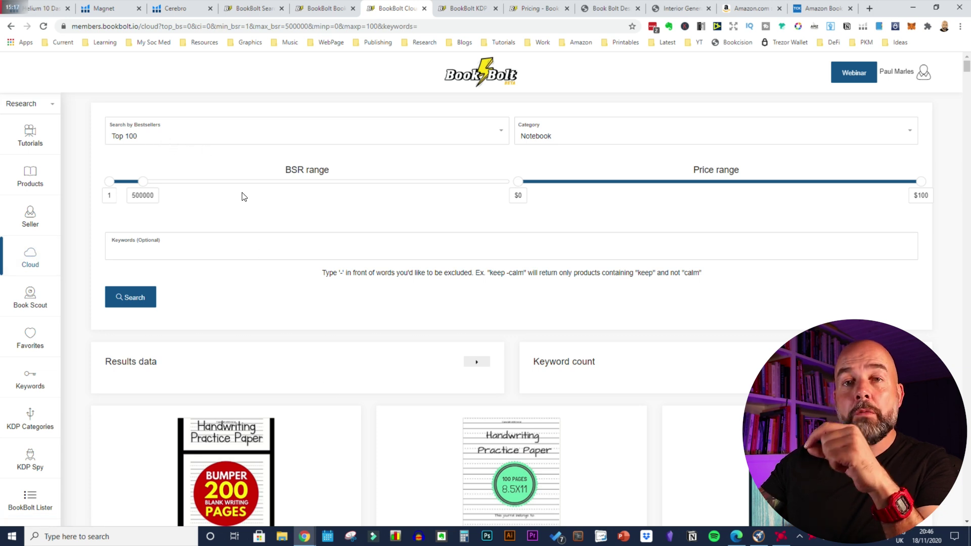
pyautogui.click(569, 139)
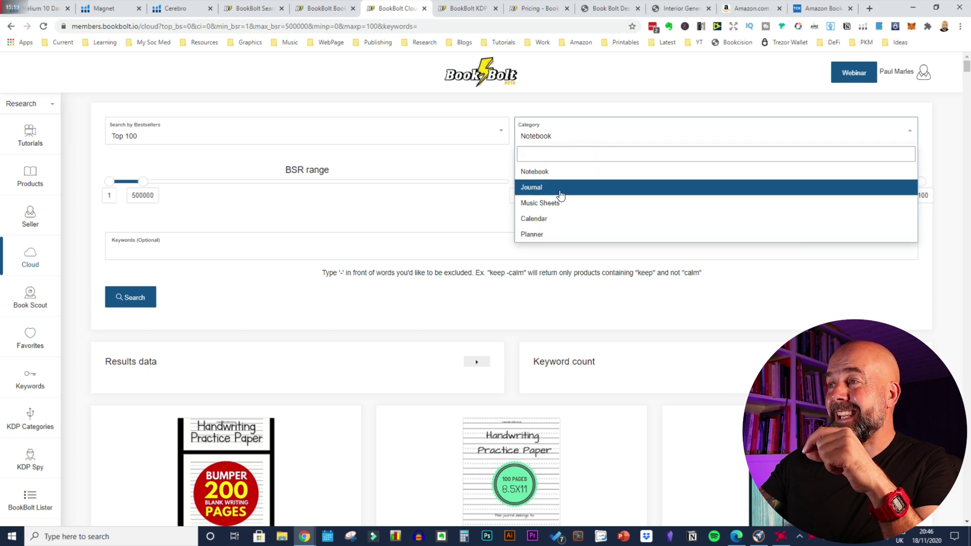
pyautogui.click(305, 310)
pyautogui.scroll(-6, 296, 305)
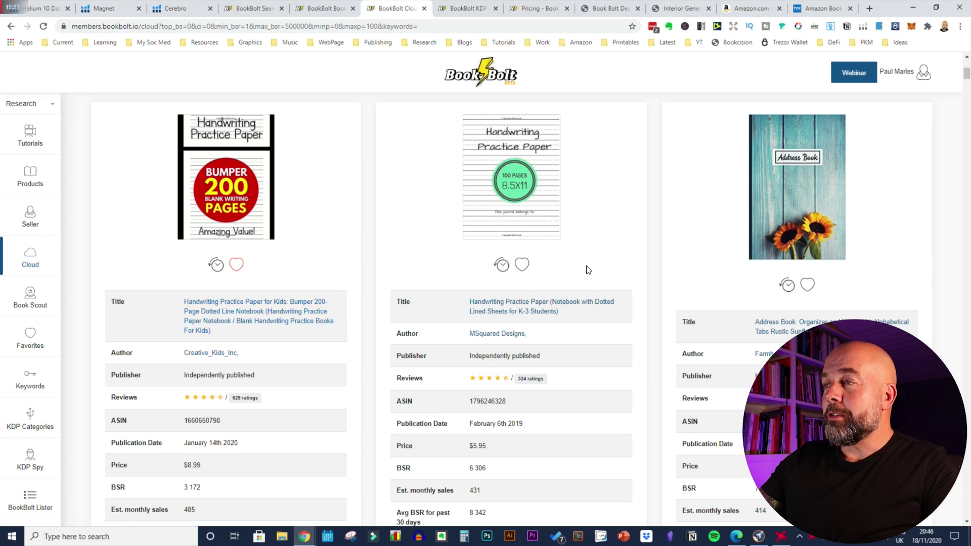
pyautogui.scroll(-9, 563, 296)
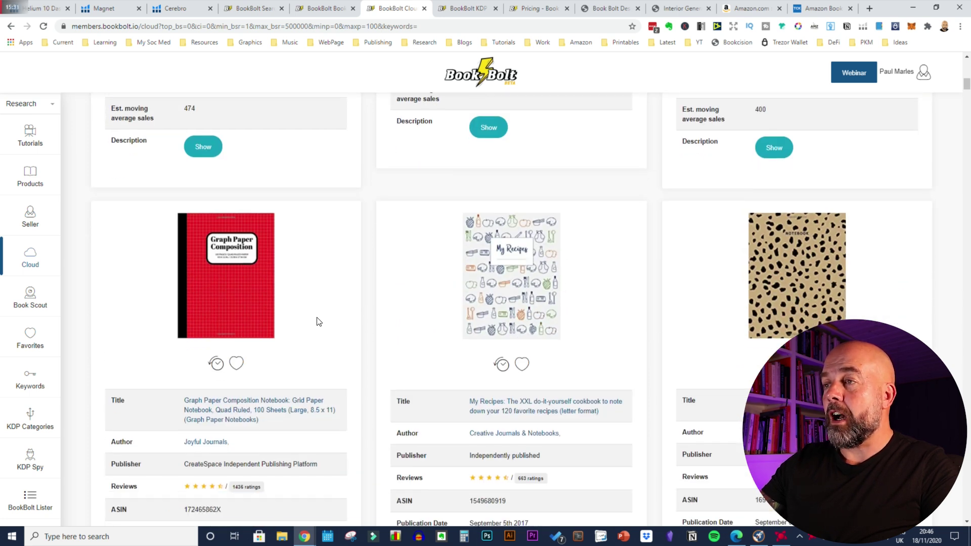
# Scroll through the Top 100 Notebook bestsellers with covers, BSR and monthly sales estimates
pyautogui.scroll(-12, 319, 322)
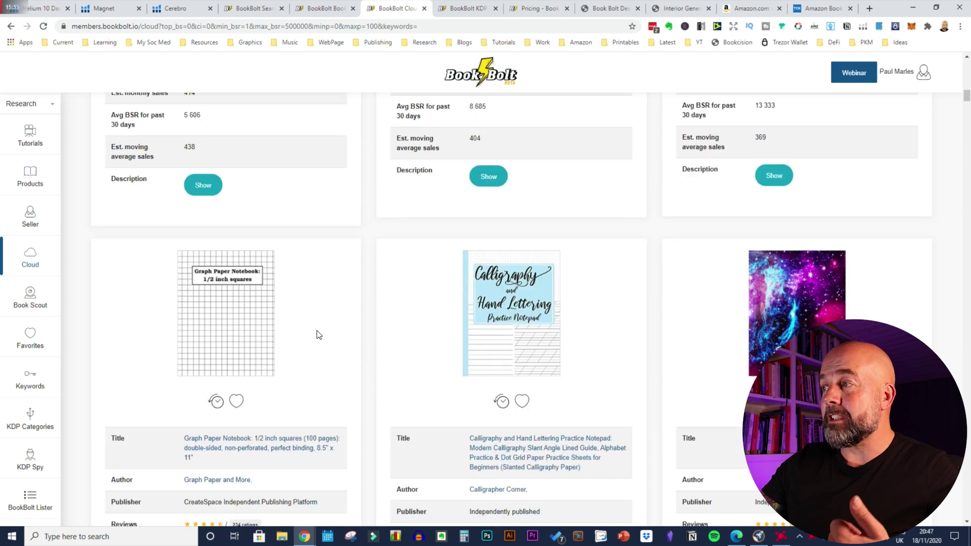
pyautogui.scroll(-8, 319, 335)
pyautogui.scroll(6, 495, 319)
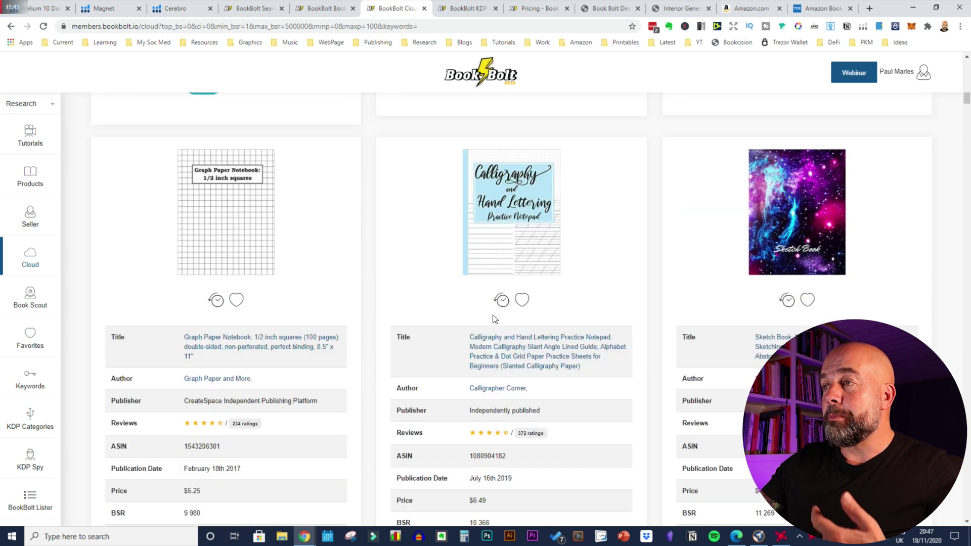
pyautogui.scroll(-2, 501, 326)
pyautogui.scroll(-2, 544, 395)
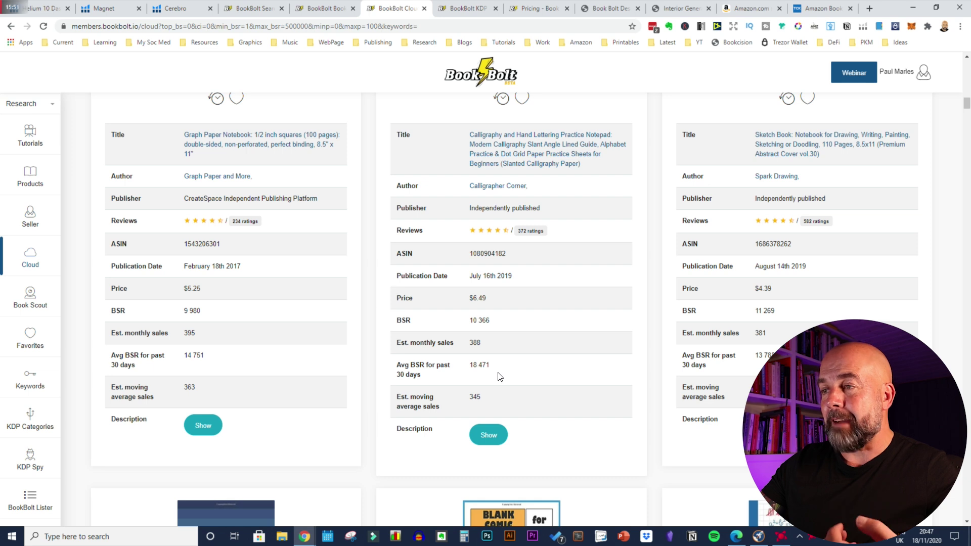
pyautogui.scroll(-15, 495, 379)
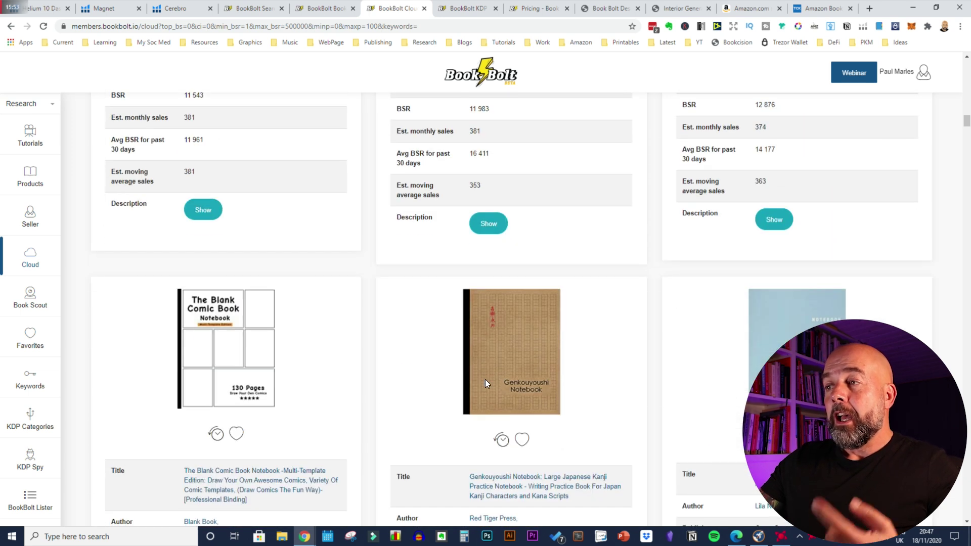
pyautogui.scroll(-13, 484, 379)
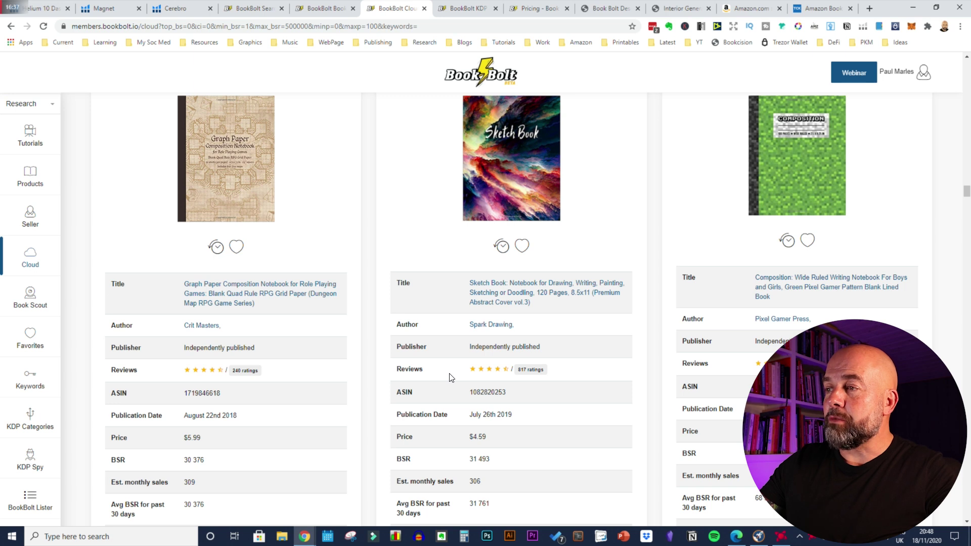
# Review the remaining results and check the Category choices, keeping Notebook selected
pyautogui.scroll(-12, 530, 366)
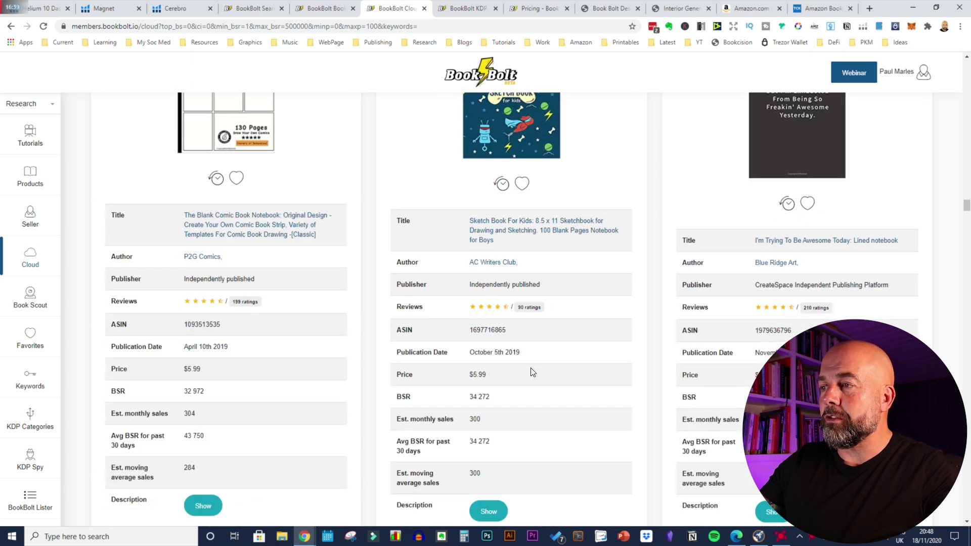
pyautogui.scroll(-10, 531, 375)
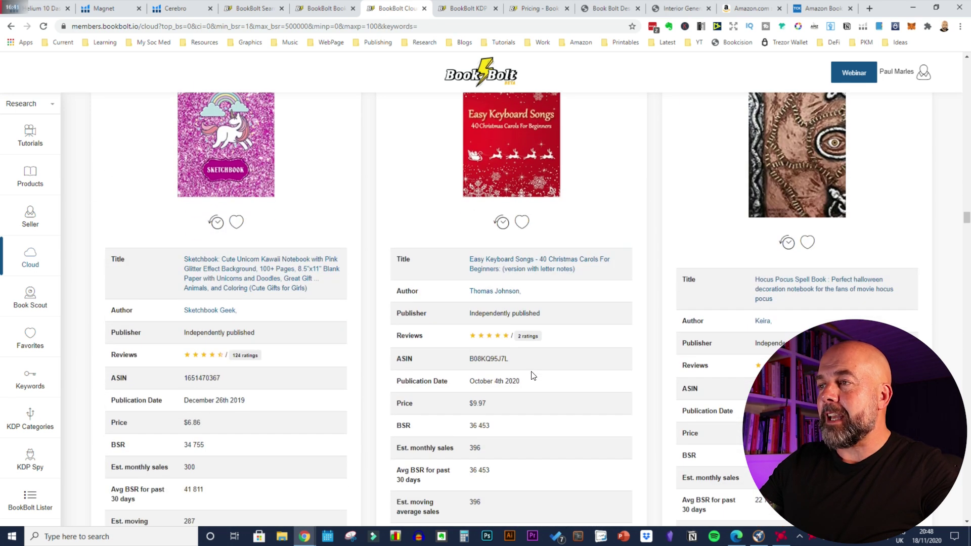
pyautogui.scroll(-12, 531, 376)
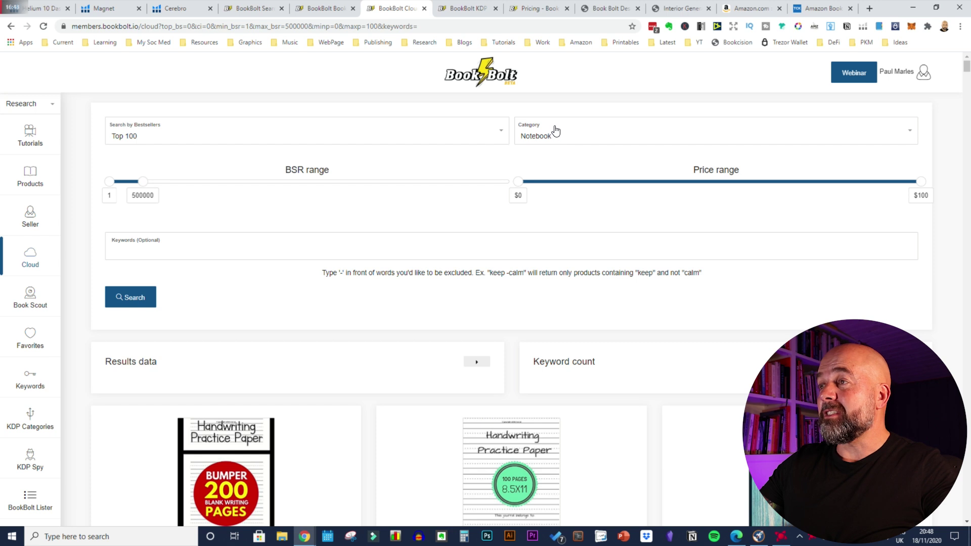
pyautogui.click(601, 136)
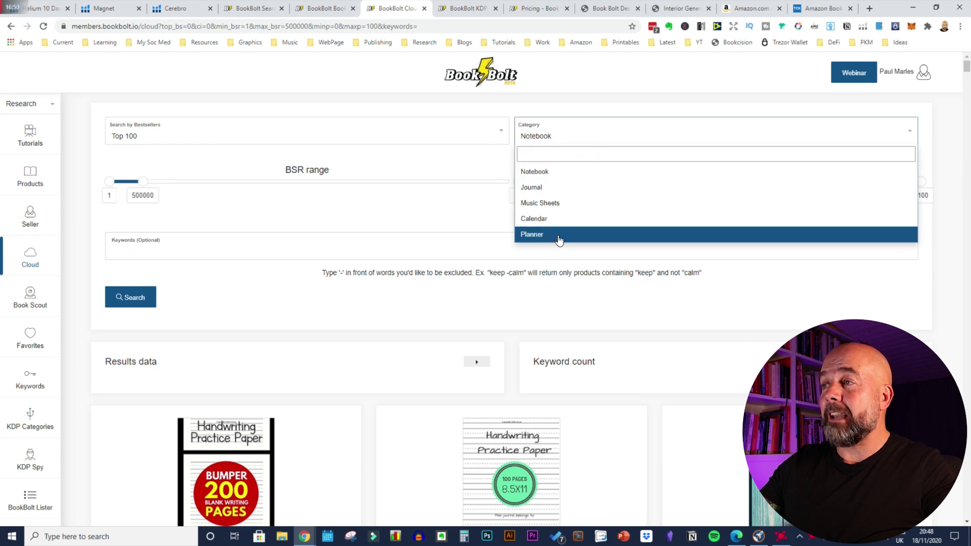
pyautogui.click(325, 318)
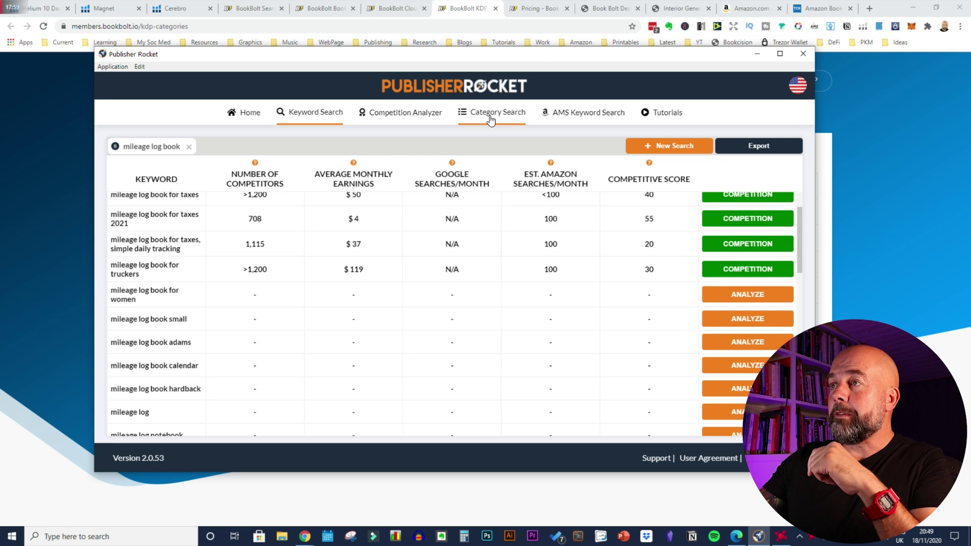
# Run a Publisher Rocket category search for 'accounting' and review the Books and Kindle Accounting categories
pyautogui.click(501, 122)
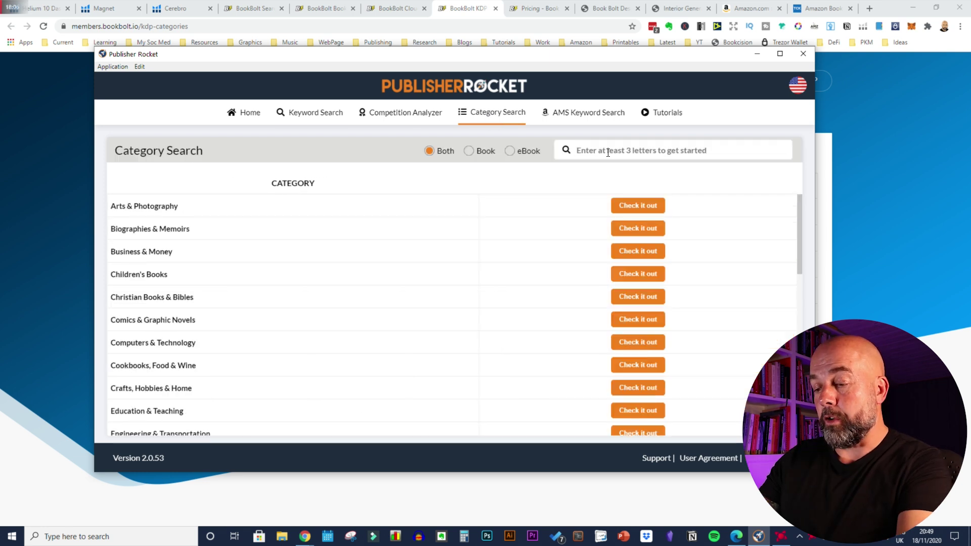
pyautogui.click(607, 153)
pyautogui.write('accounting')
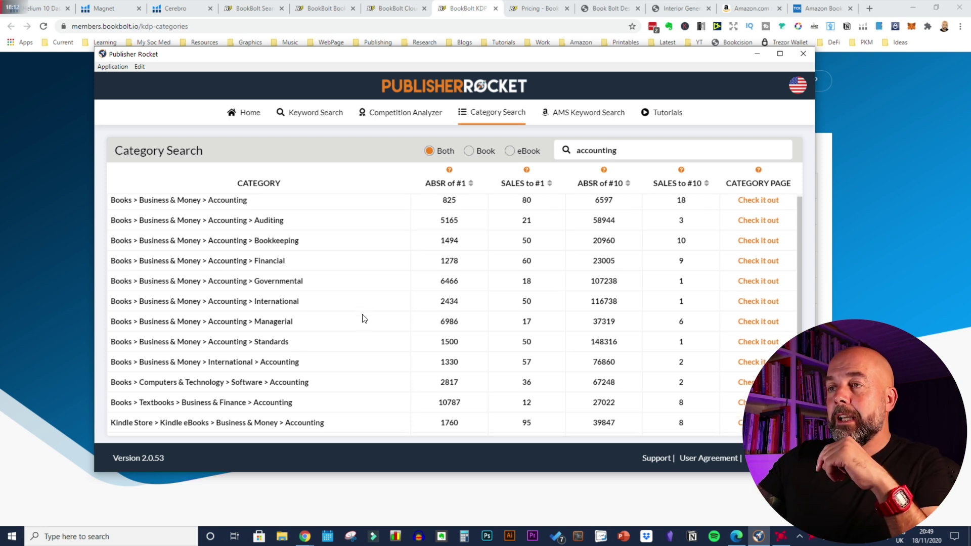
pyautogui.scroll(-2, 364, 318)
pyautogui.scroll(-1, 364, 318)
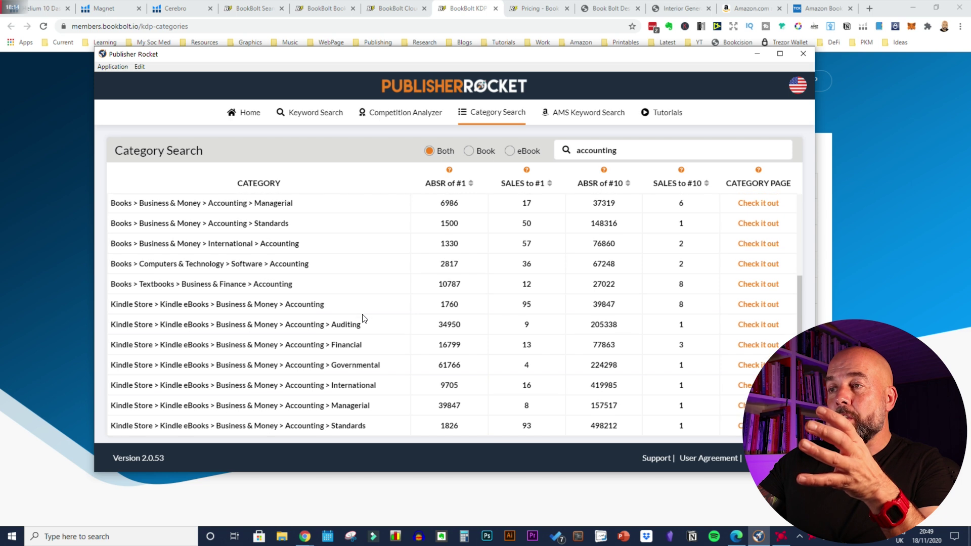
pyautogui.scroll(3, 364, 318)
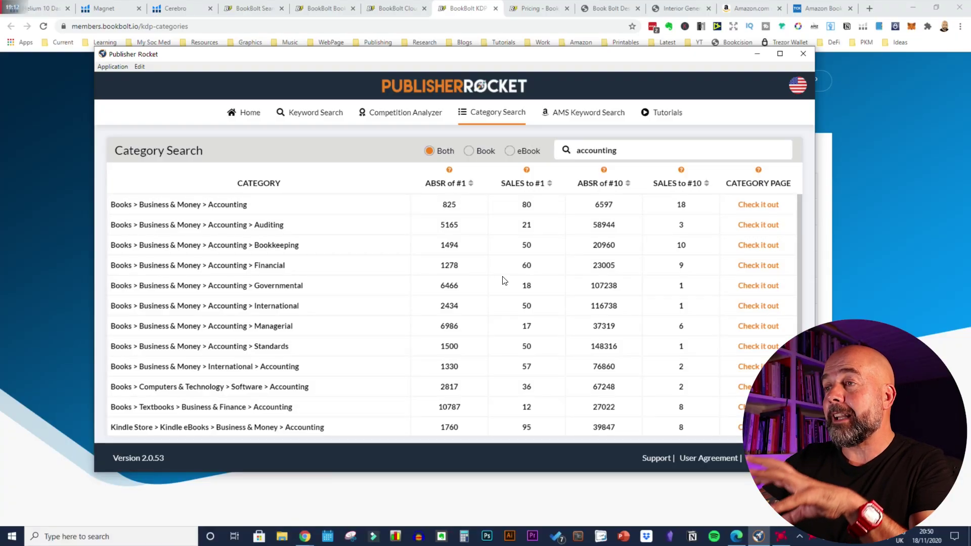
pyautogui.scroll(-5, 360, 328)
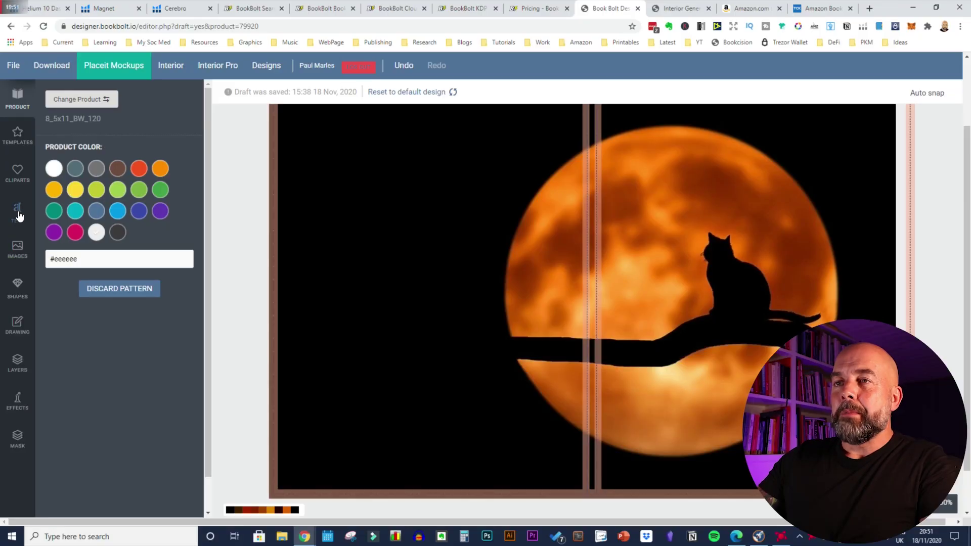
# Browse the cover designer's available text styles and fonts
pyautogui.click(18, 212)
pyautogui.scroll(-3, 111, 340)
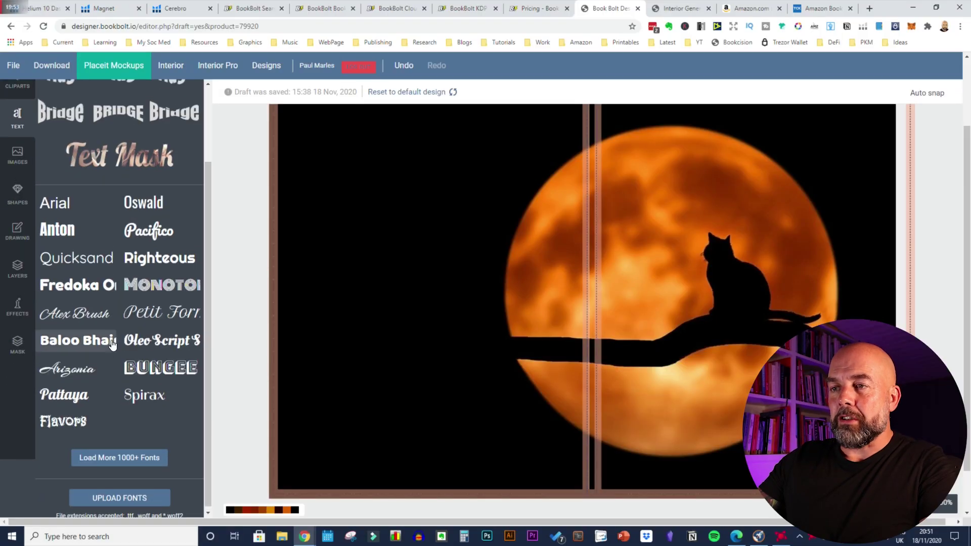
pyautogui.scroll(3, 63, 301)
# Search the stock image library for 'sun', browse the results, then view the cover templates
pyautogui.click(21, 249)
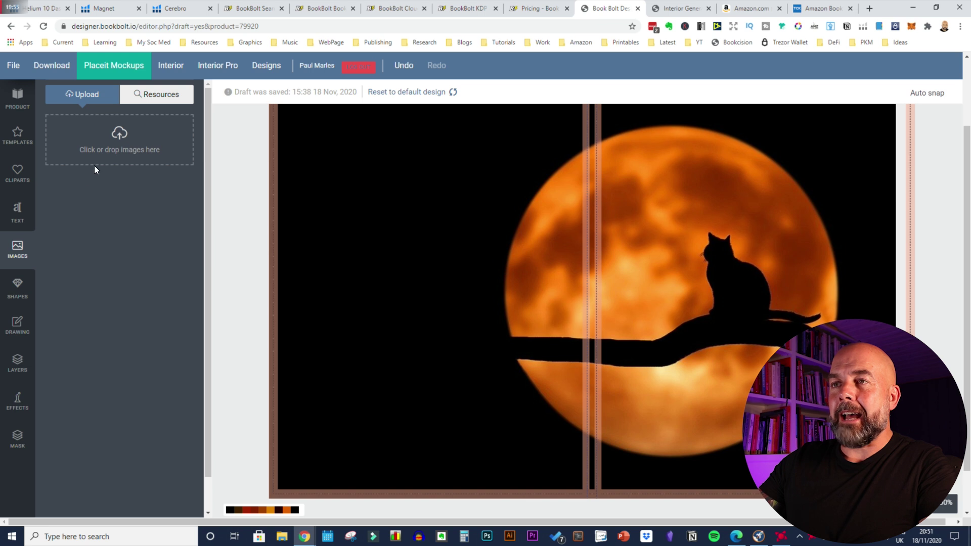
pyautogui.click(153, 97)
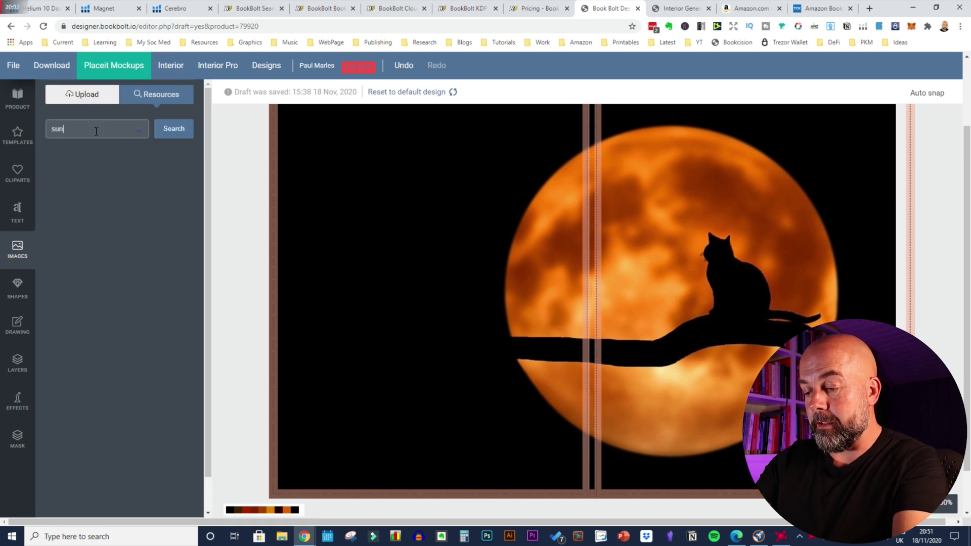
pyautogui.press('Return')
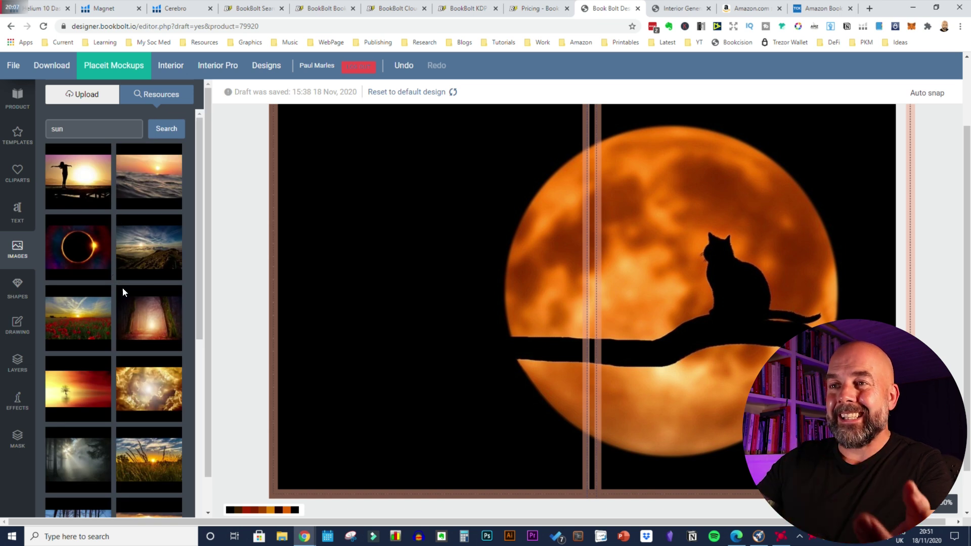
pyautogui.scroll(-6, 156, 367)
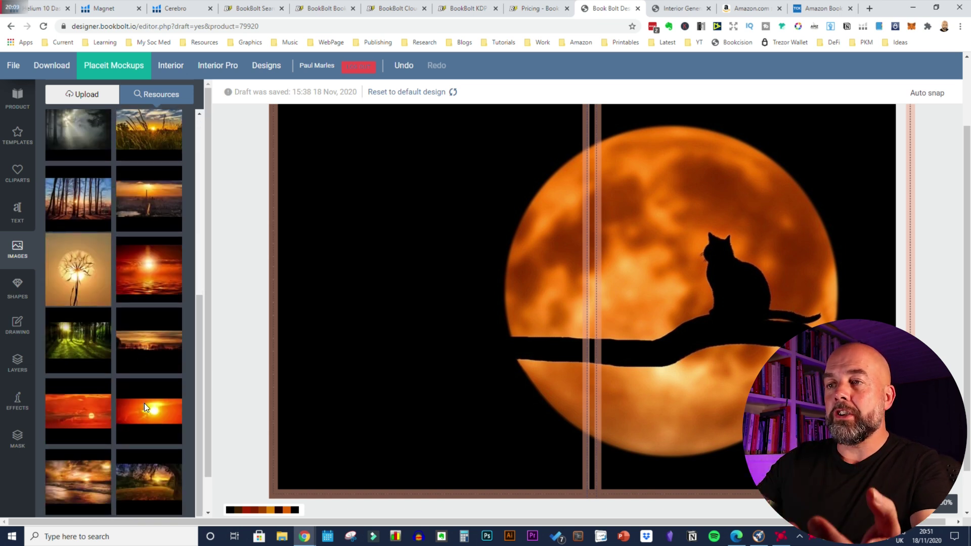
pyautogui.scroll(-1, 145, 402)
pyautogui.scroll(2, 81, 349)
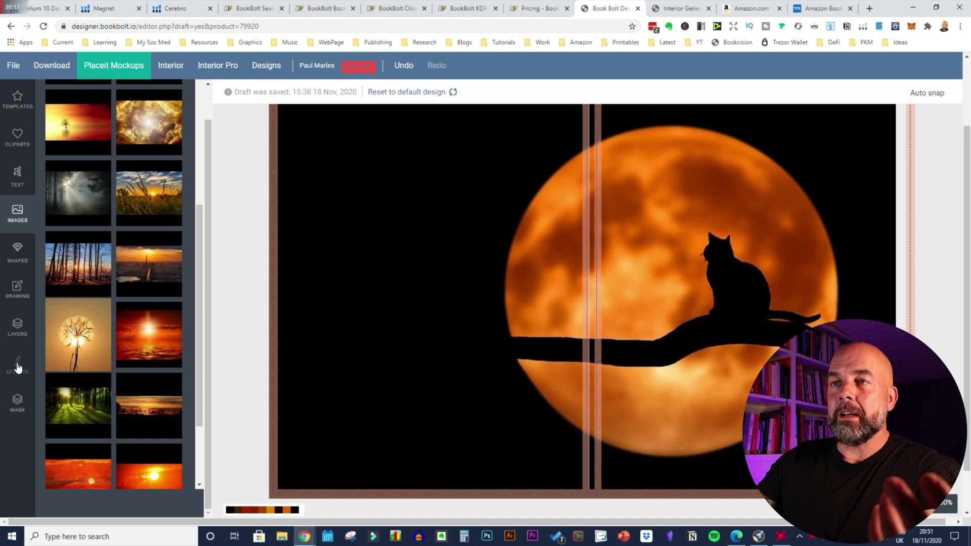
pyautogui.click(17, 104)
pyautogui.scroll(1, 126, 139)
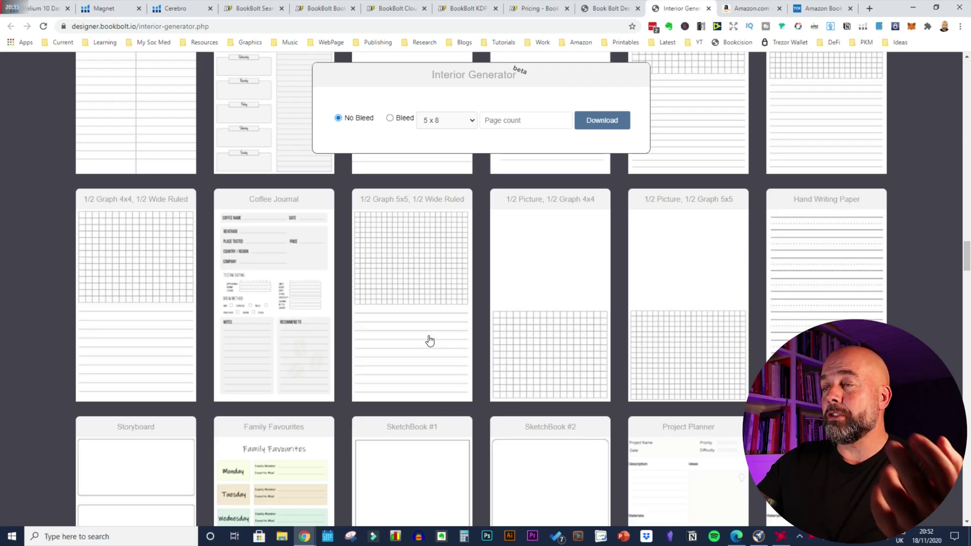
# Browse the Interior Generator gallery and choose the 8.5 x 11 page size
pyautogui.scroll(20, 446, 324)
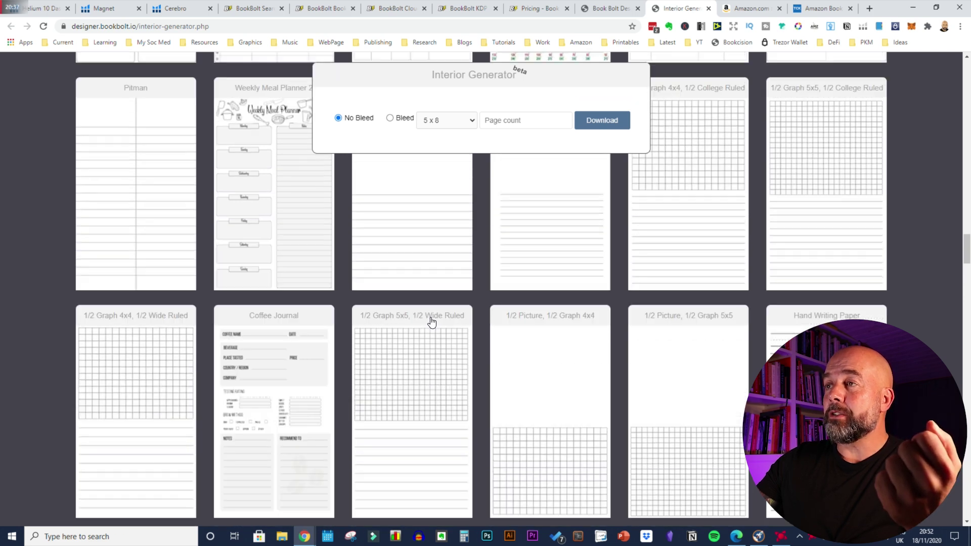
pyautogui.scroll(20, 432, 324)
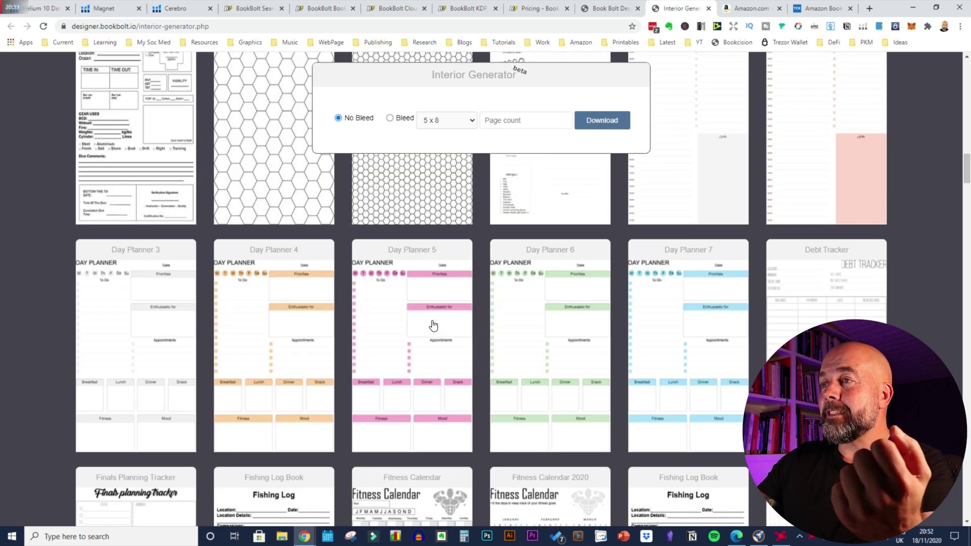
pyautogui.scroll(10, 434, 328)
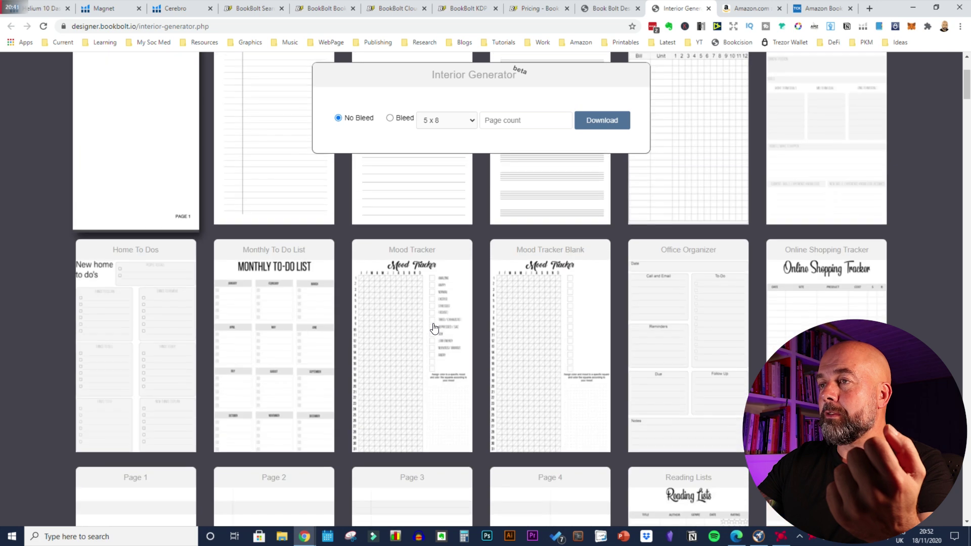
pyautogui.scroll(-20, 436, 330)
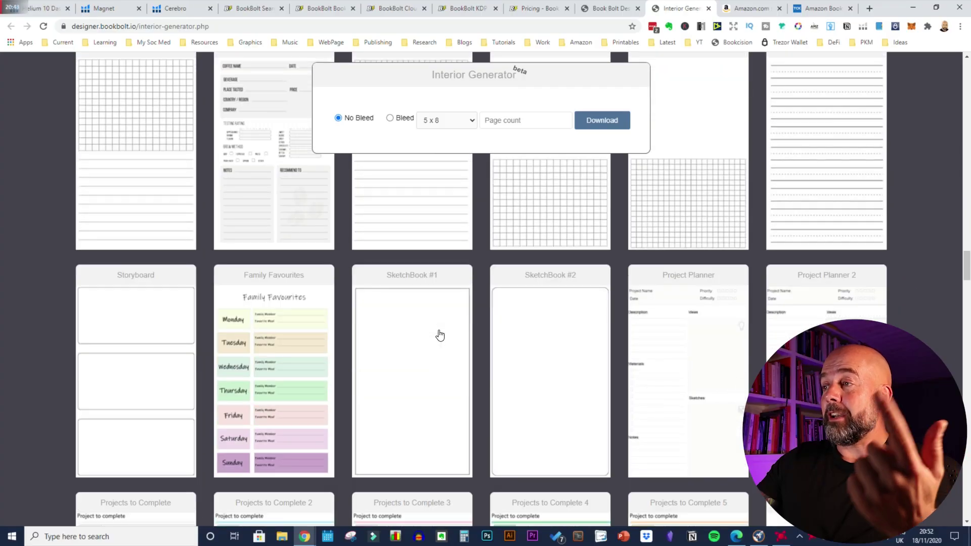
pyautogui.scroll(-18, 440, 335)
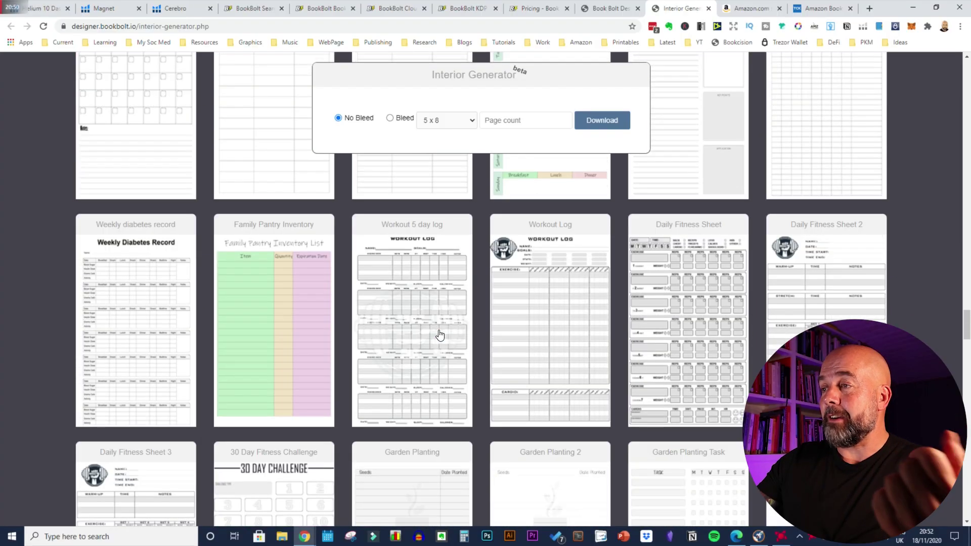
pyautogui.scroll(-20, 439, 335)
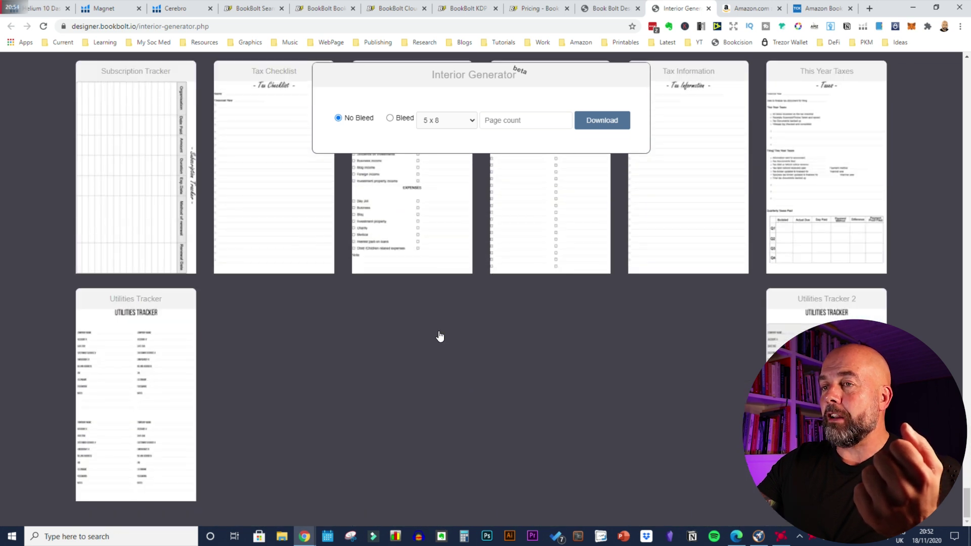
pyautogui.scroll(10, 440, 337)
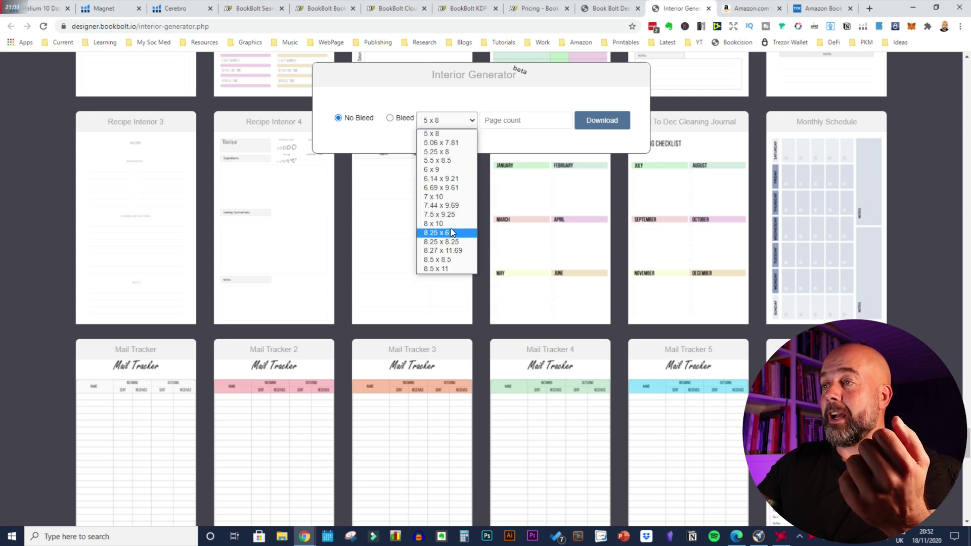
pyautogui.click(457, 269)
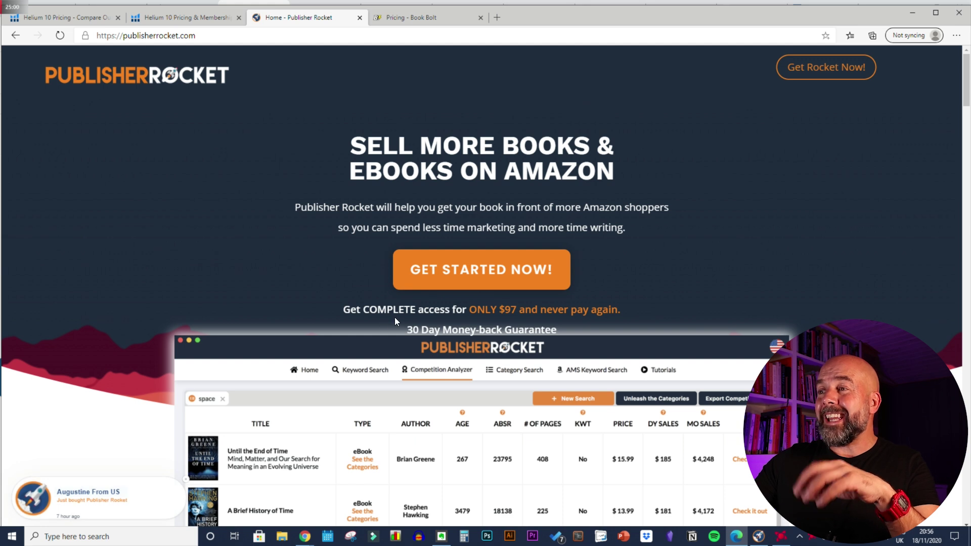
# Scroll the Publisher Rocket home page to the $97 complete-access offer and money-back guarantee
pyautogui.scroll(-1, 420, 328)
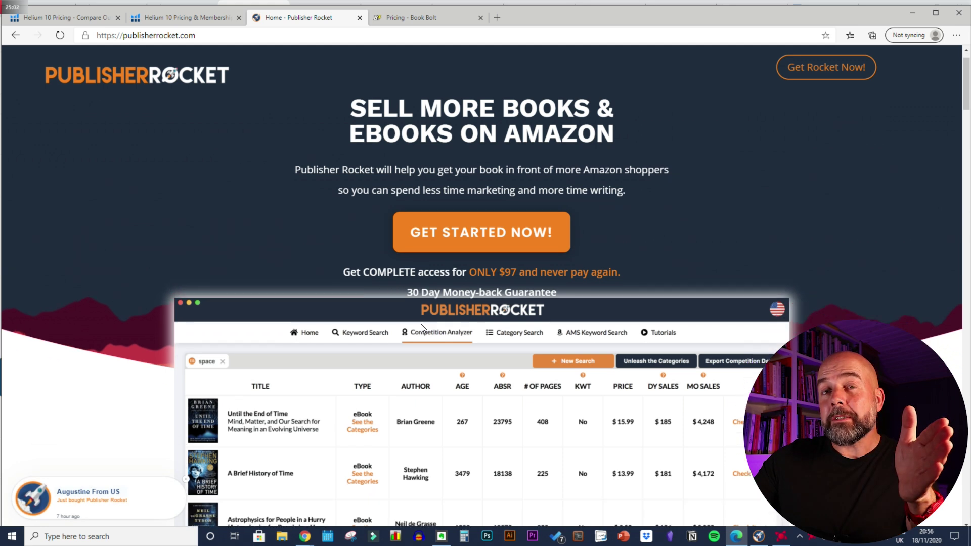
pyautogui.scroll(-1, 421, 328)
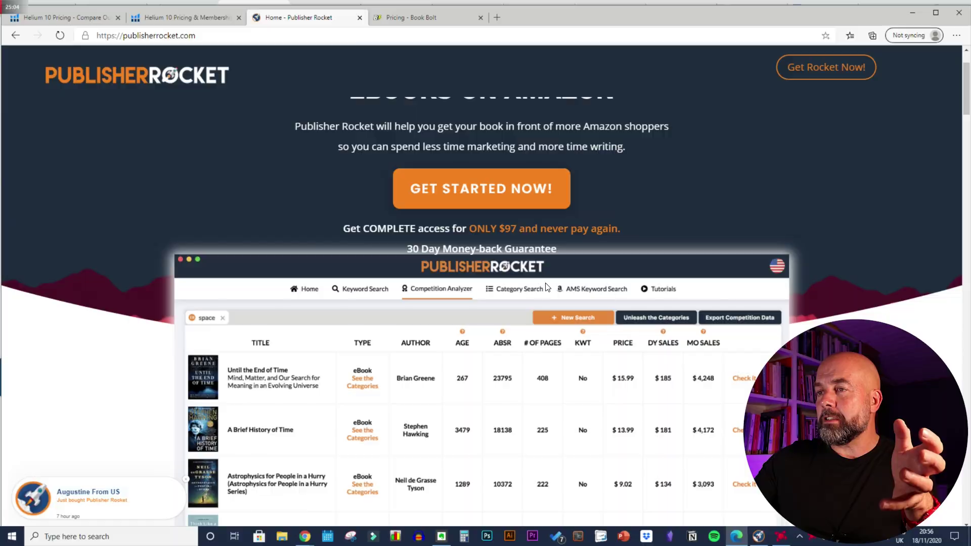